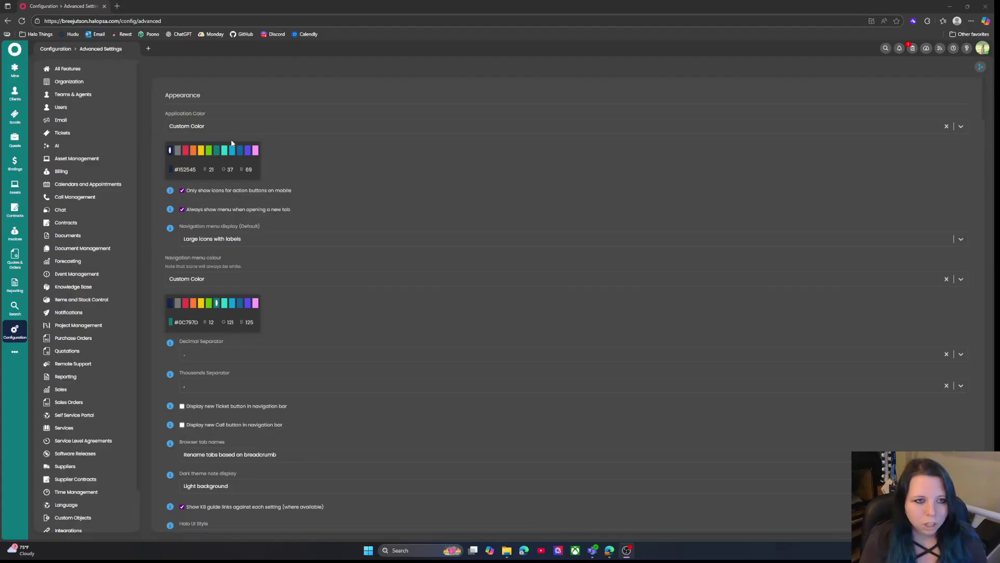
Step: Review the appearance settings in the personal account preferences, including the application and navigation menu colours, and close the account window
{"action": "left_click", "coordinate": [983, 49]}
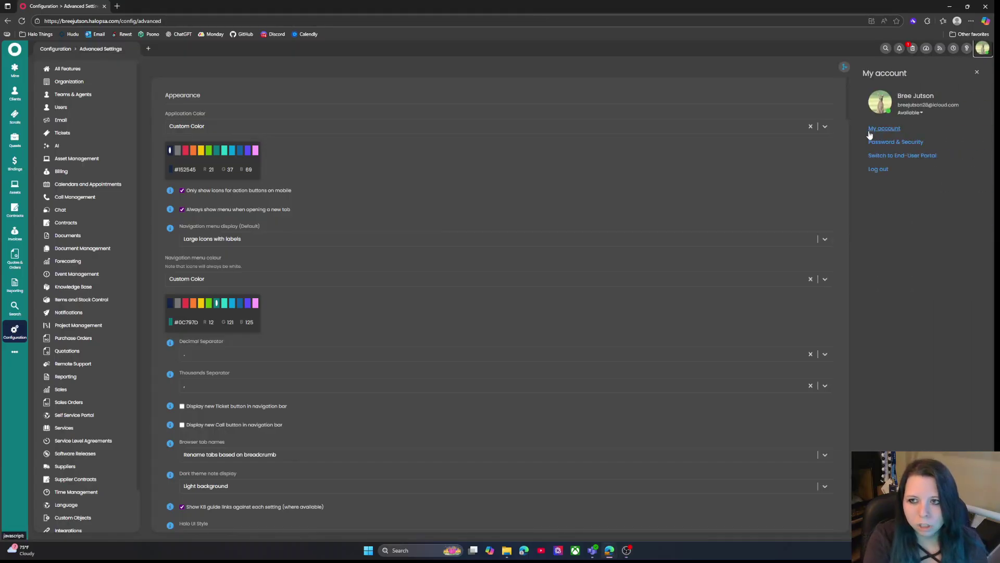
{"action": "left_click", "coordinate": [884, 129]}
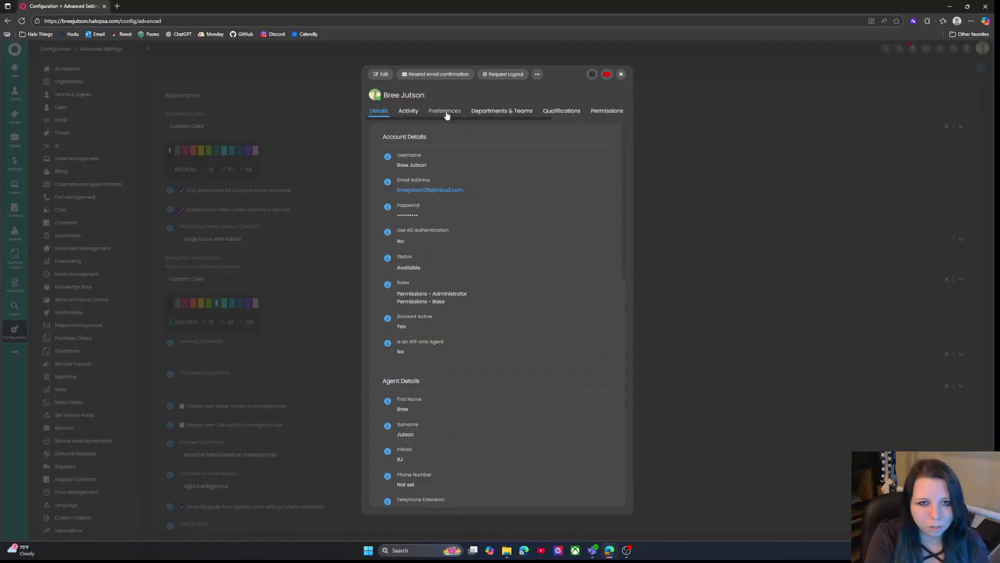
{"action": "left_click", "coordinate": [447, 111]}
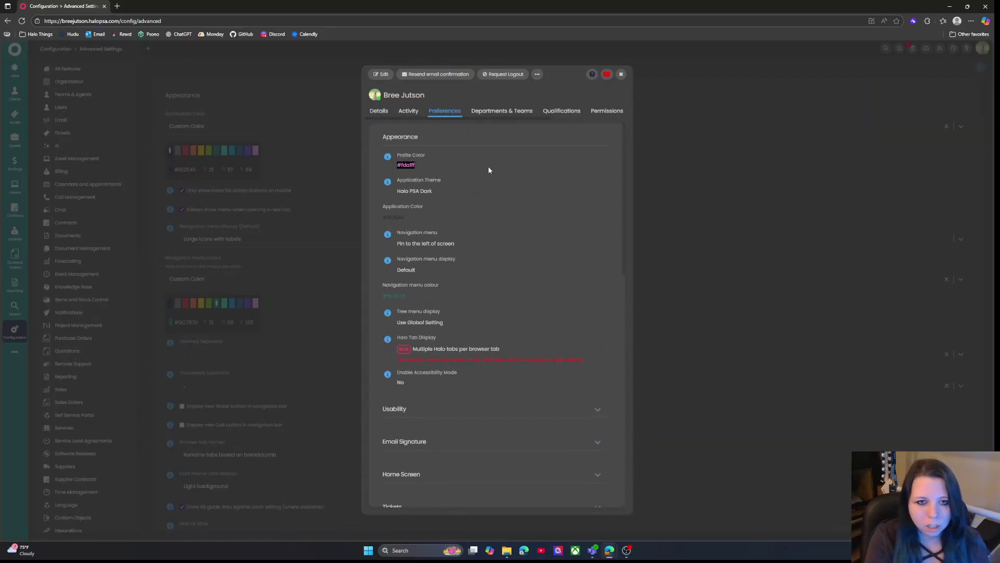
{"action": "mouse_move", "coordinate": [382, 217]}
{"action": "left_mouse_down"}
{"action": "mouse_move", "coordinate": [408, 217]}
{"action": "mouse_move", "coordinate": [382, 206]}
{"action": "left_mouse_up"}
{"action": "left_click_drag", "start_coordinate": [443, 290], "coordinate": [376, 277]}
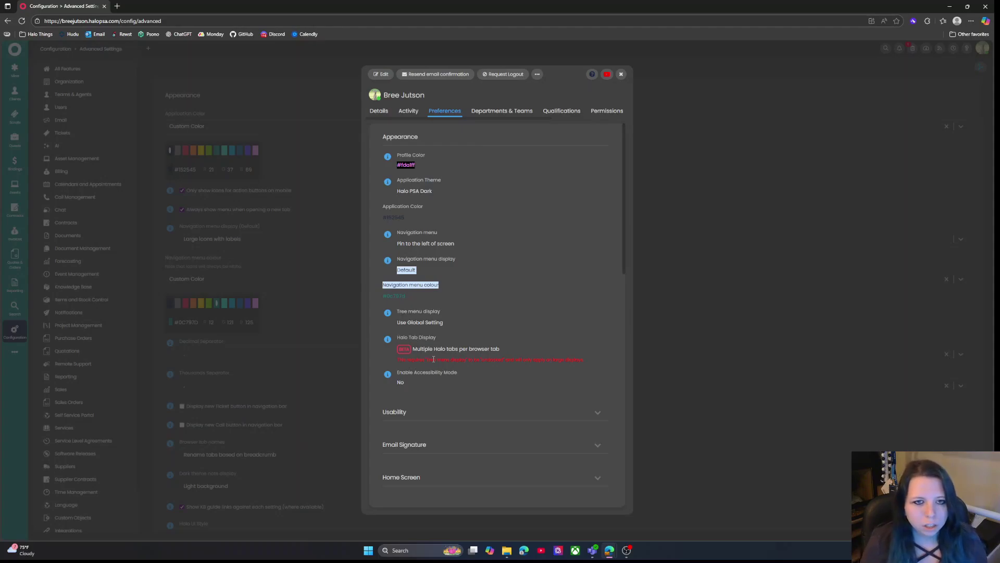
{"action": "left_click", "coordinate": [621, 74]}
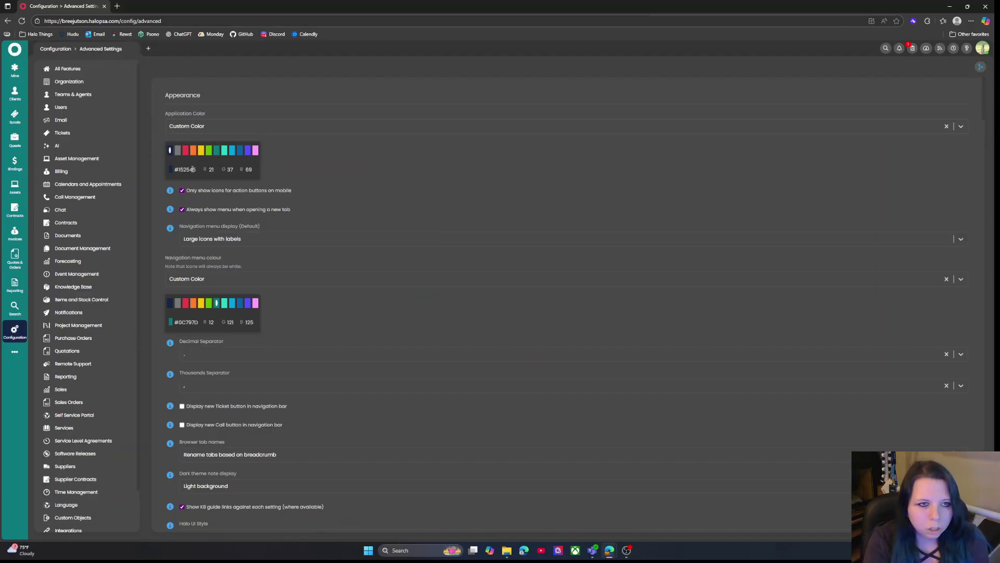
Step: Examine the application colour's hex and RGB values and the option to always show the menu when opening a new tab
{"action": "left_click_drag", "start_coordinate": [197, 170], "coordinate": [178, 170]}
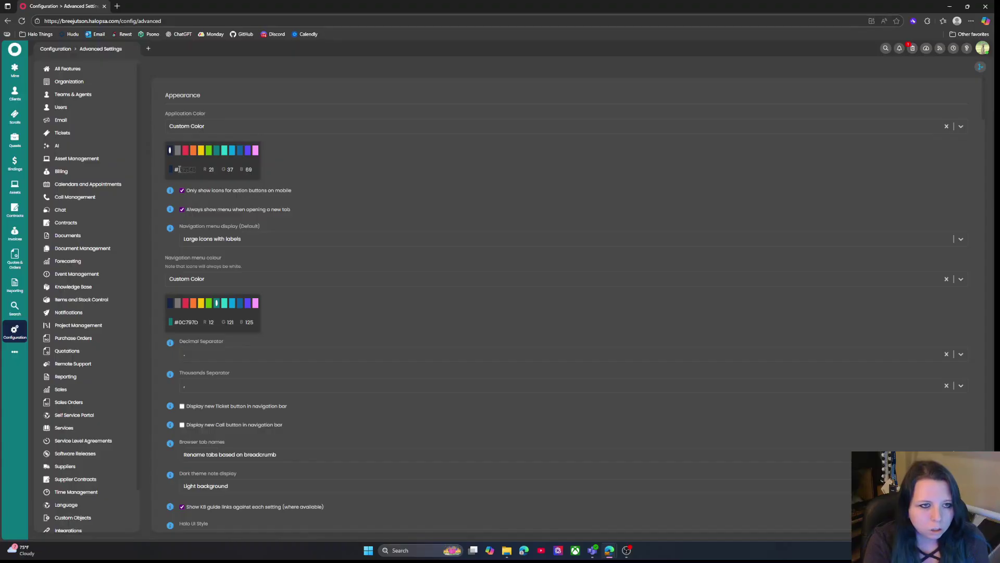
{"action": "left_click", "coordinate": [214, 171]}
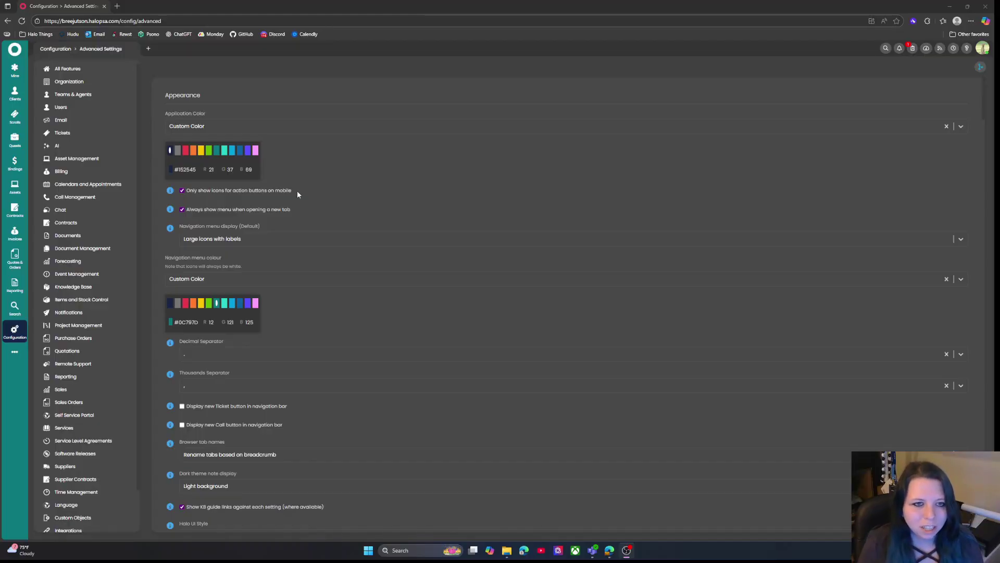
{"action": "left_click_drag", "start_coordinate": [195, 211], "coordinate": [294, 218]}
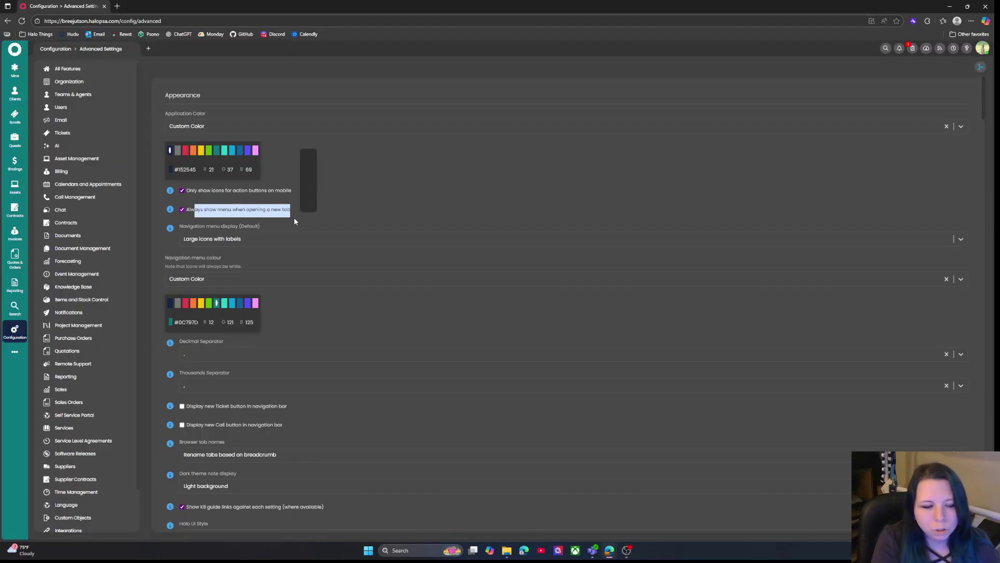
{"action": "left_click", "coordinate": [328, 211]}
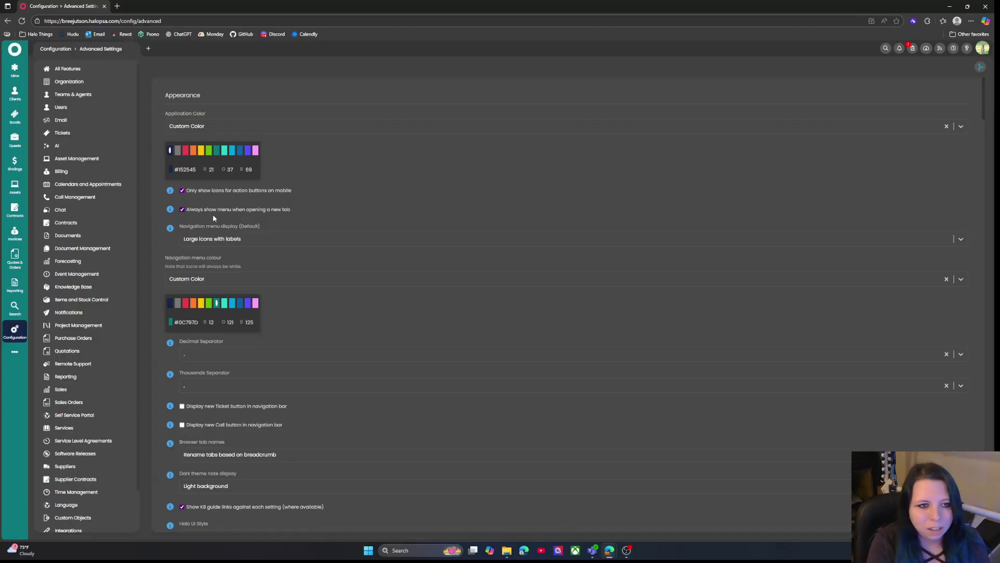
Step: Try Small Icons and Large Icons as the default navigation menu display, and return it to Large icons with labels
{"action": "scroll", "coordinate": [172, 230], "scroll_direction": "down", "scroll_amount": 1}
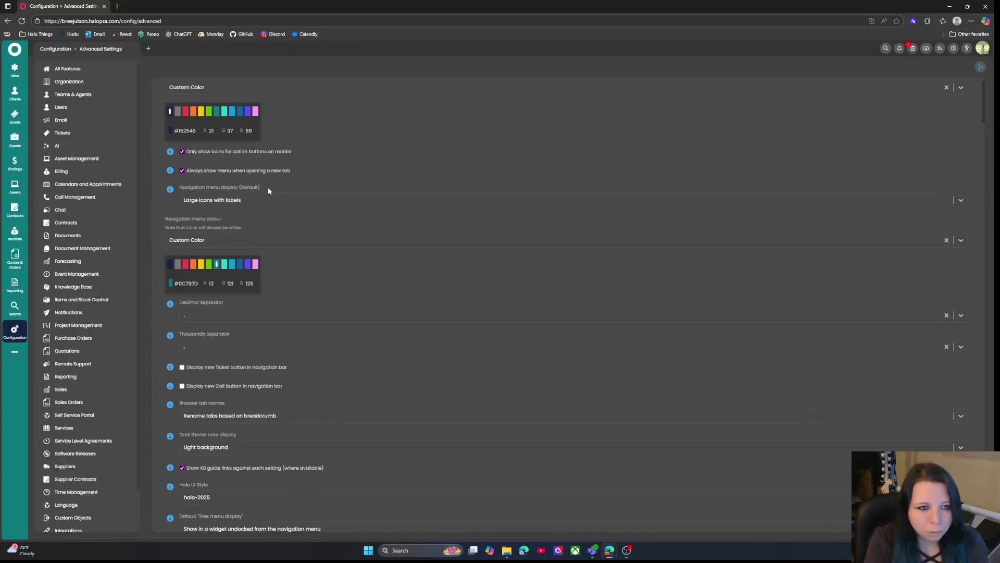
{"action": "left_click", "coordinate": [234, 202]}
{"action": "left_click", "coordinate": [236, 215]}
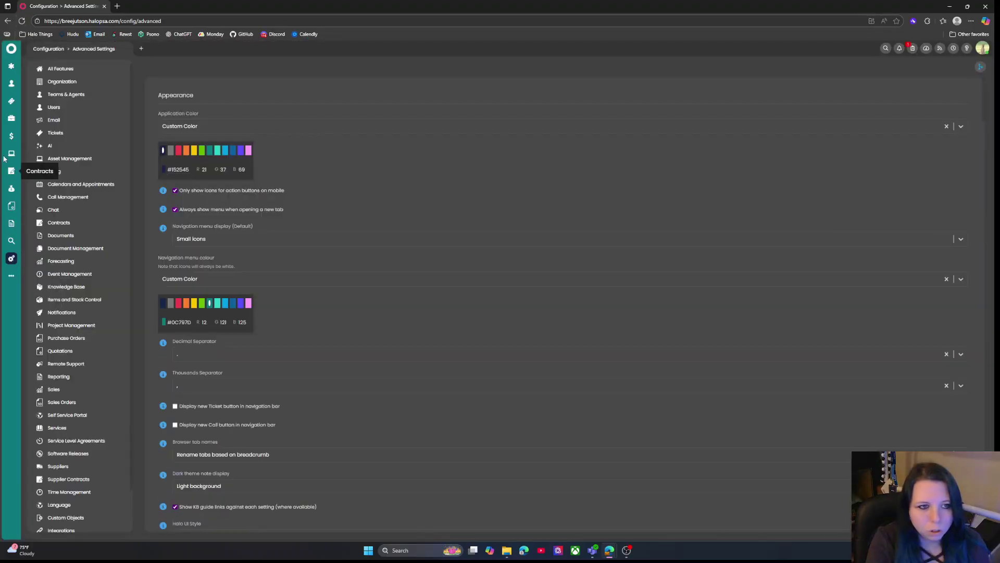
{"action": "left_click", "coordinate": [228, 240]}
{"action": "left_click", "coordinate": [230, 263]}
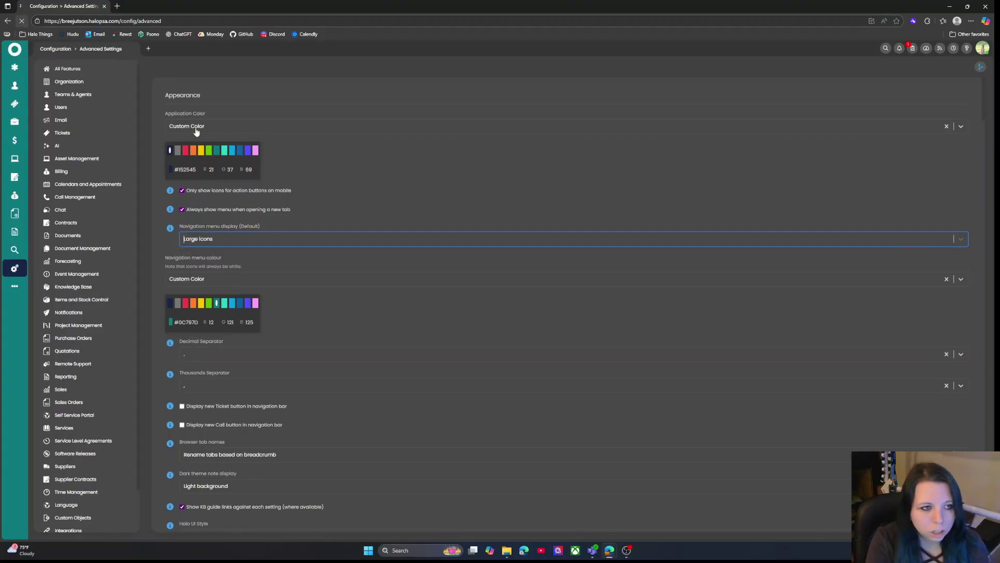
{"action": "left_click", "coordinate": [239, 236]}
{"action": "left_click", "coordinate": [231, 276]}
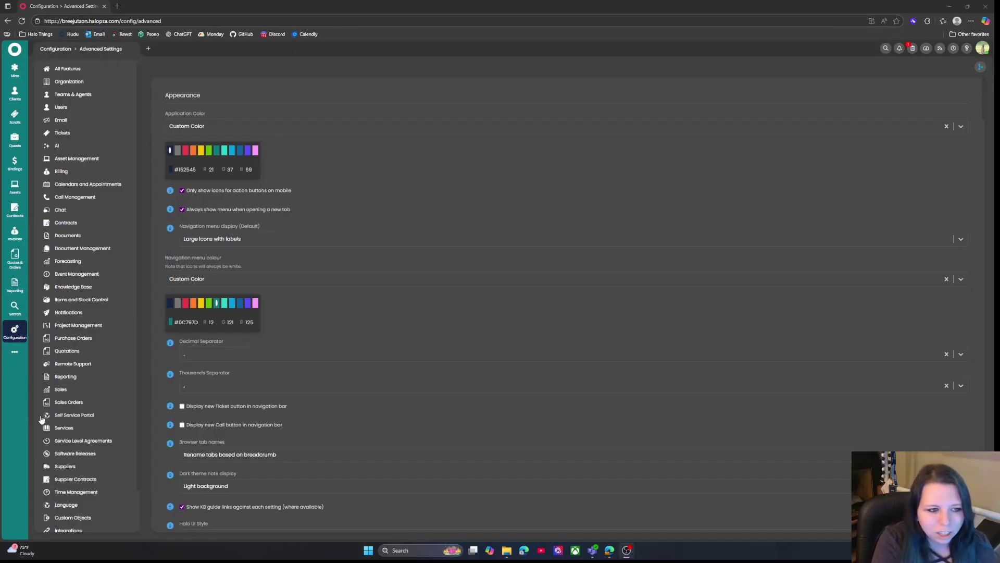
Step: Check the available options for the decimal separator setting
{"action": "scroll", "coordinate": [324, 318], "scroll_direction": "down", "scroll_amount": 2}
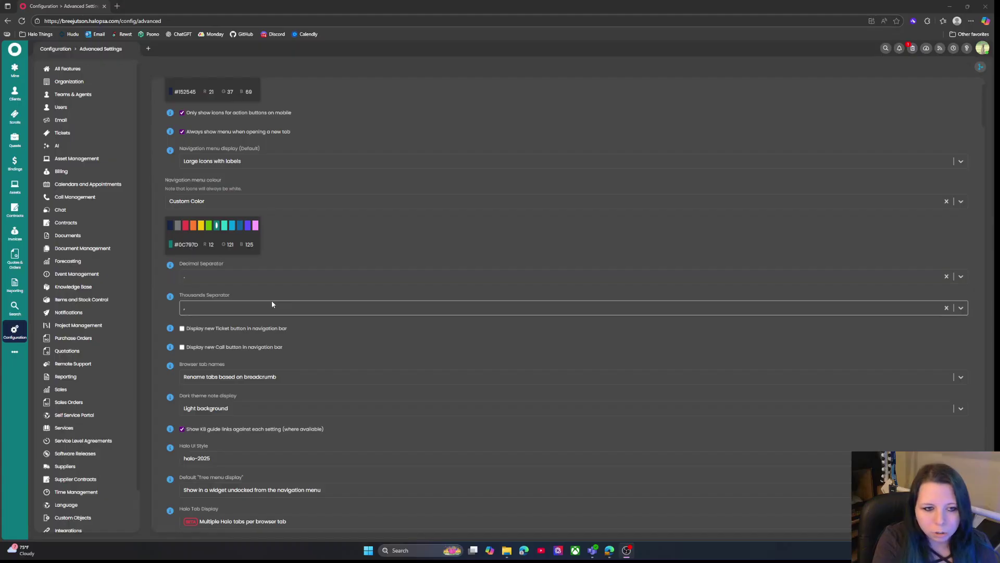
{"action": "left_click", "coordinate": [244, 279]}
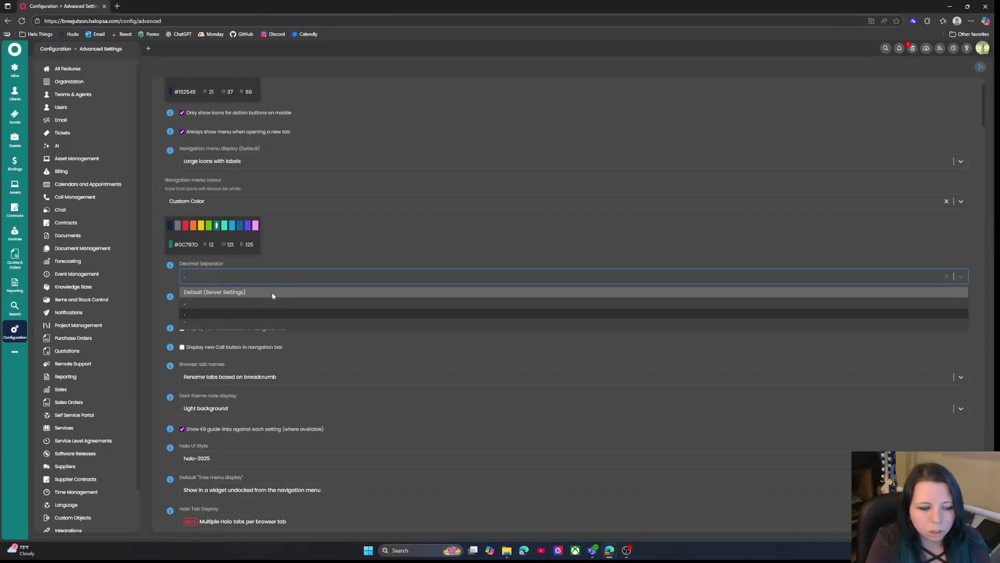
{"action": "key", "text": "Return"}
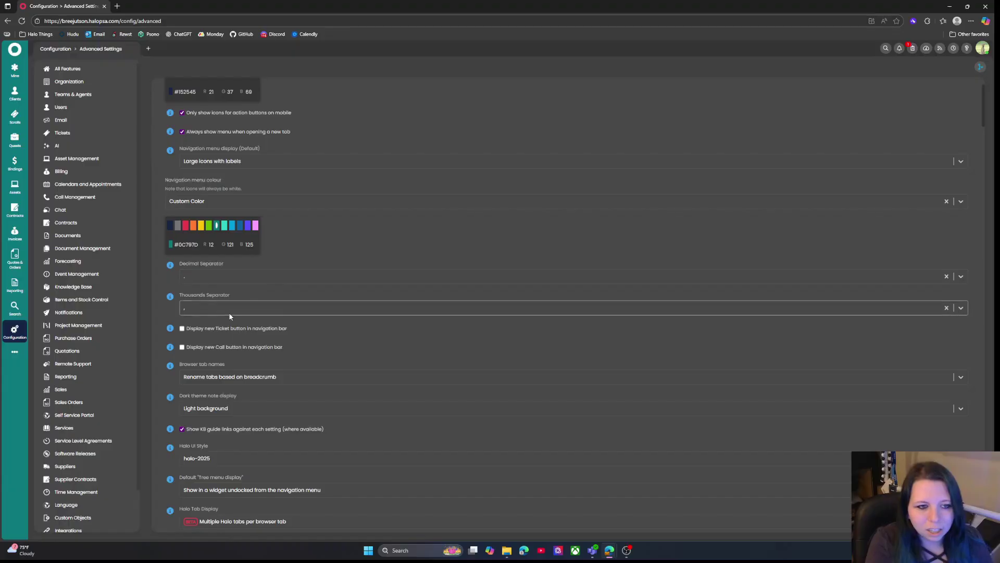
Step: Enable the display of the new Ticket and new Call buttons in the navigation bar
{"action": "left_click", "coordinate": [182, 328]}
{"action": "left_click", "coordinate": [182, 347]}
{"action": "scroll", "coordinate": [321, 227], "scroll_direction": "down", "scroll_amount": 2}
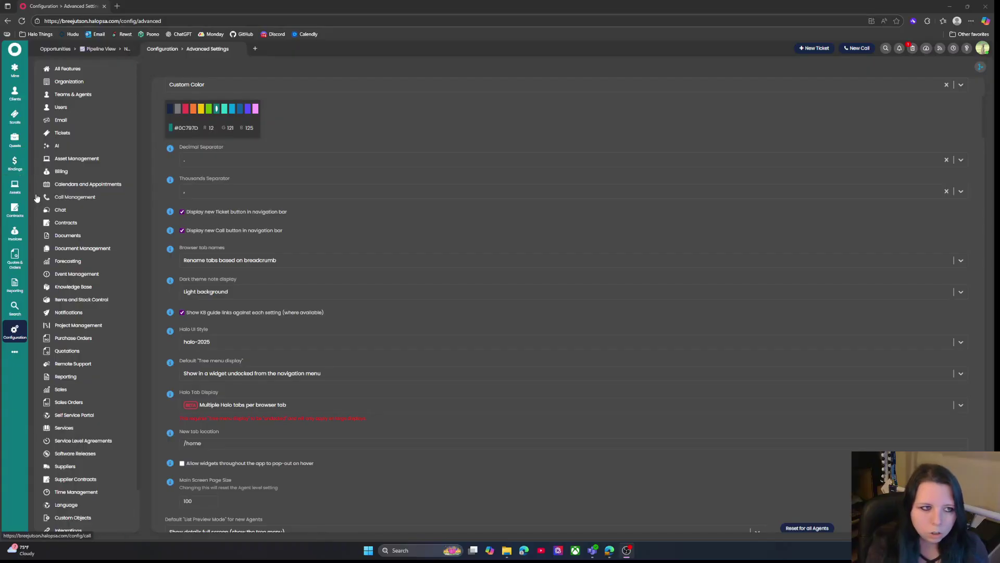
Step: Open a new opportunity form from the sales pipeline, and a new ticket form with the navigation bar's New Ticket shortcut
{"action": "left_click", "coordinate": [16, 165]}
{"action": "left_click", "coordinate": [961, 67]}
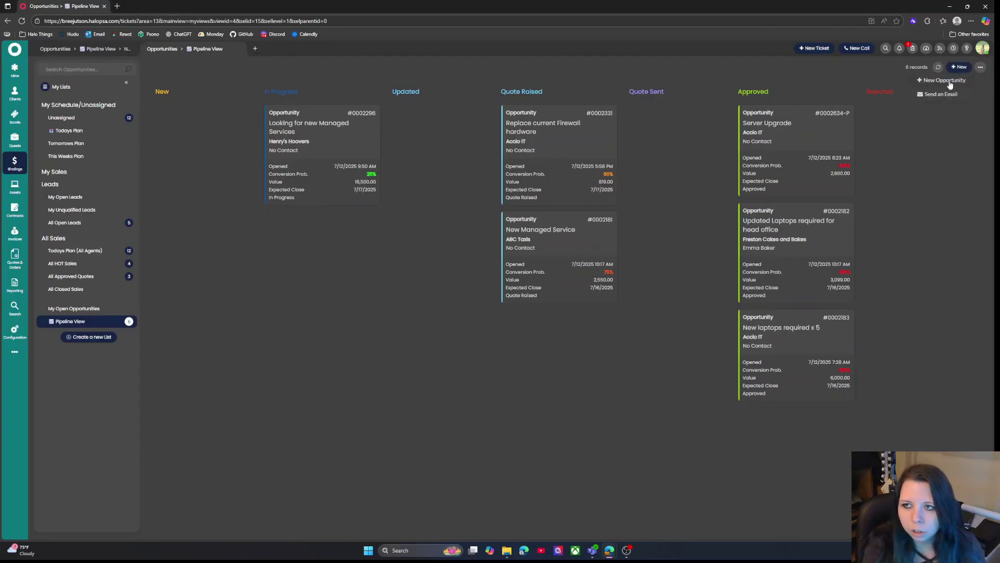
{"action": "left_click", "coordinate": [936, 84]}
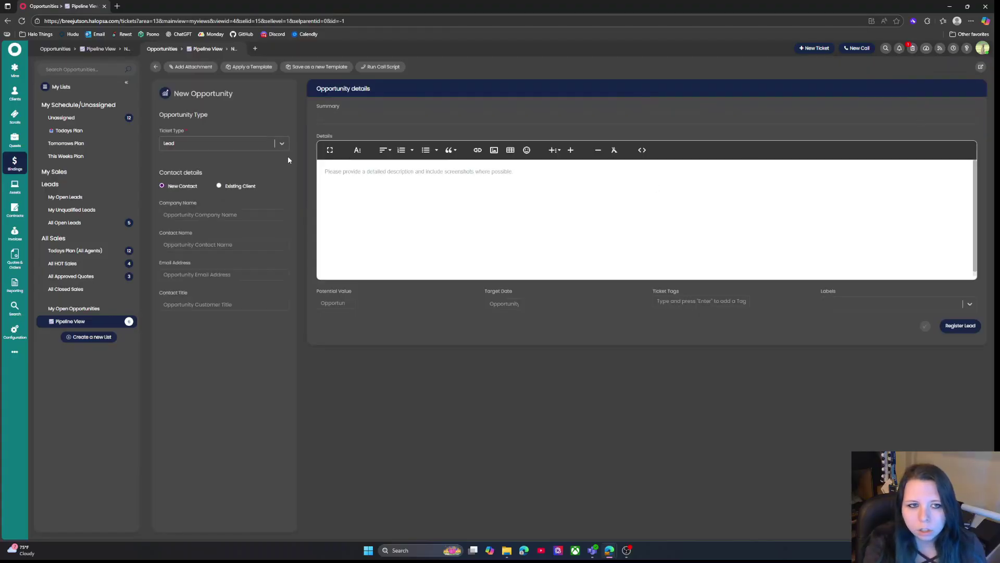
{"action": "left_click", "coordinate": [808, 50]}
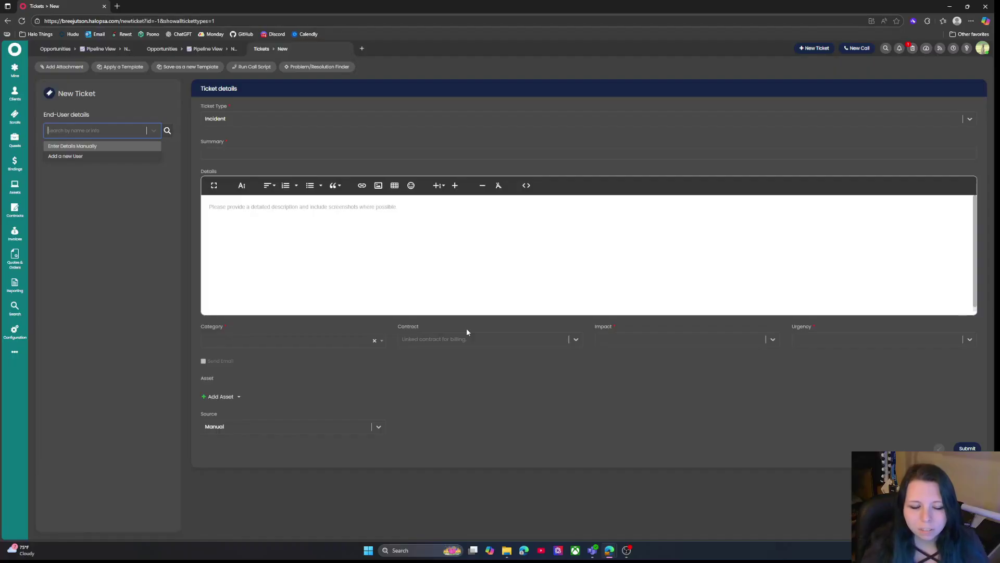
Step: Return to the advanced settings, set Browser tab names to Do not rename, and reload the page
{"action": "left_click", "coordinate": [15, 331]}
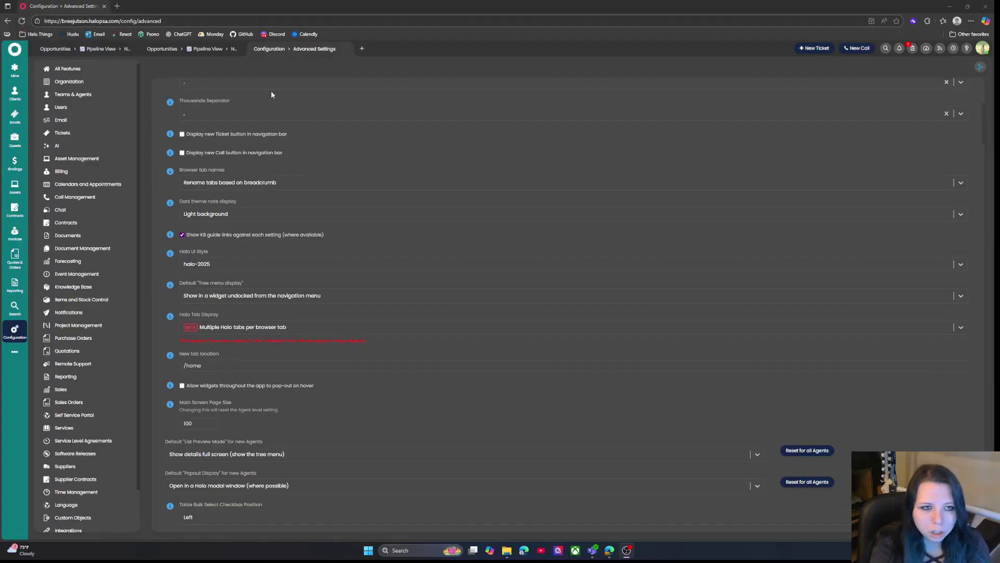
{"action": "left_click", "coordinate": [284, 180]}
{"action": "left_click", "coordinate": [264, 192]}
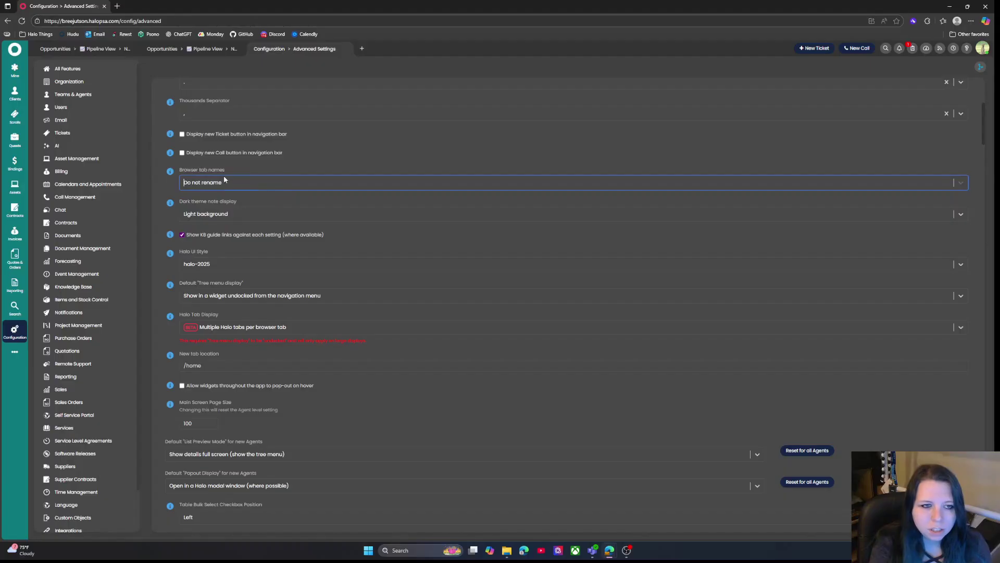
{"action": "left_click", "coordinate": [148, 158]}
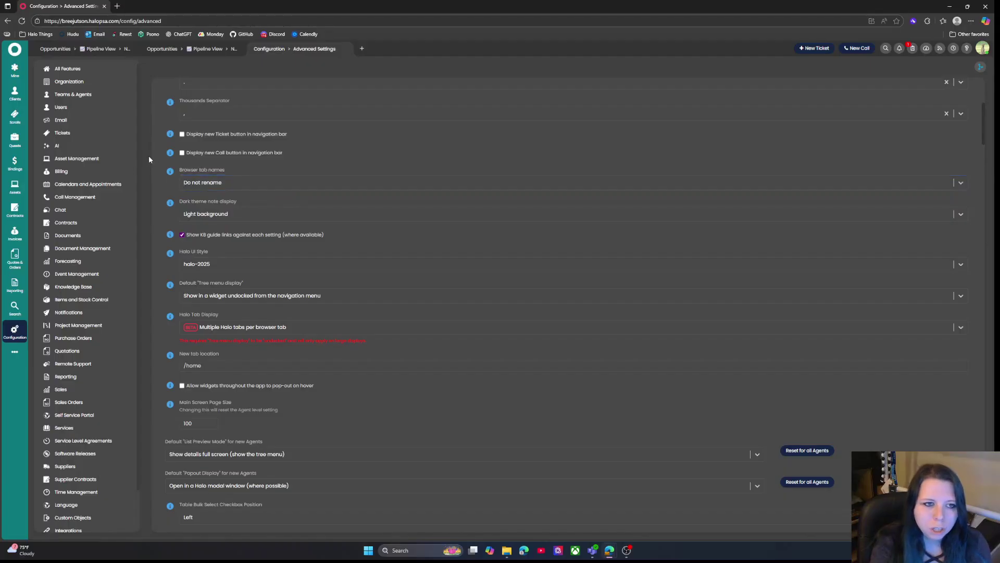
{"action": "left_click", "coordinate": [21, 21]}
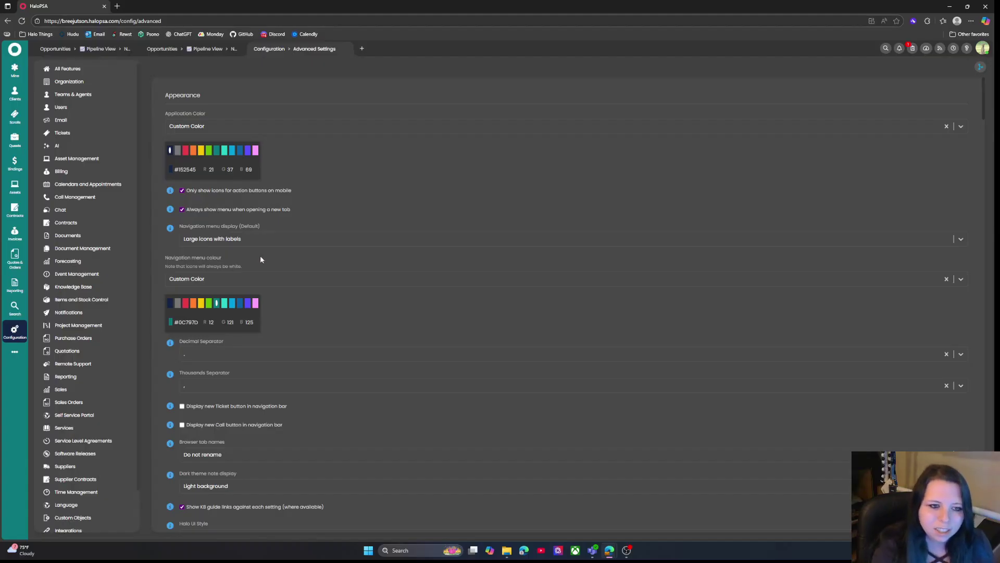
{"action": "scroll", "coordinate": [244, 239], "scroll_direction": "down", "scroll_amount": 6}
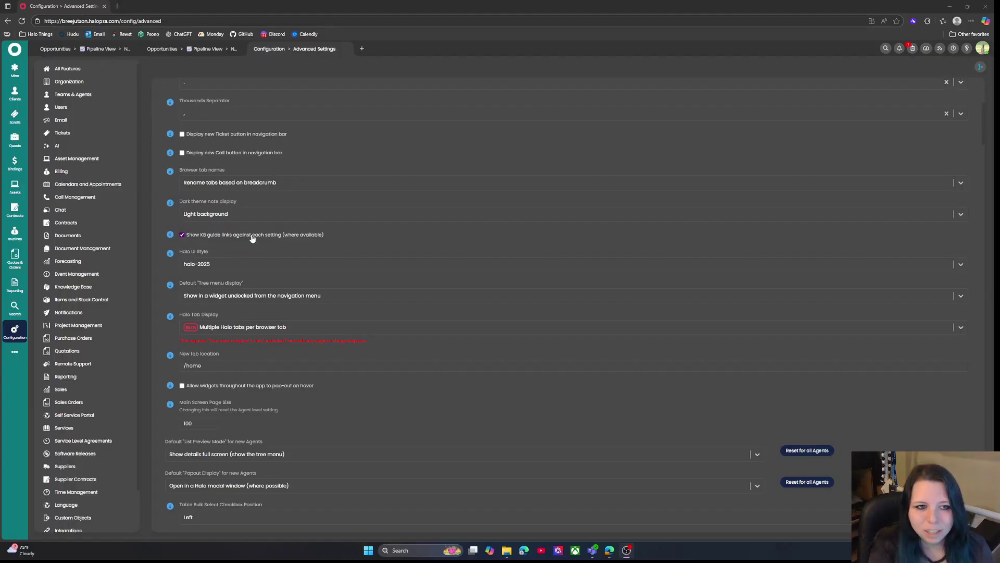
Step: Open the SharePoint access issues ticket in the Ravenclaw team and examine the background of its opening note
{"action": "left_click", "coordinate": [15, 120]}
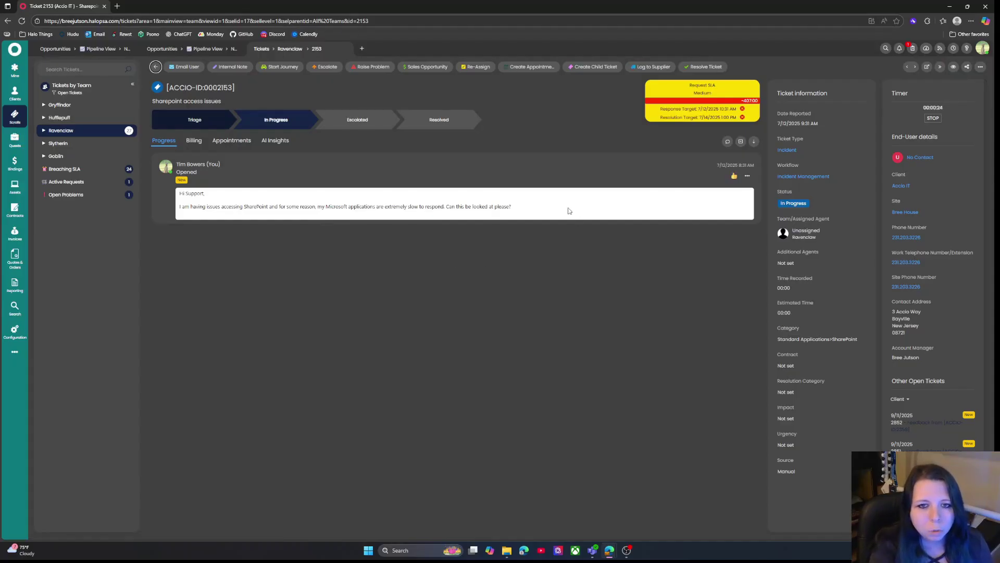
{"action": "left_click_drag", "start_coordinate": [513, 208], "coordinate": [179, 192]}
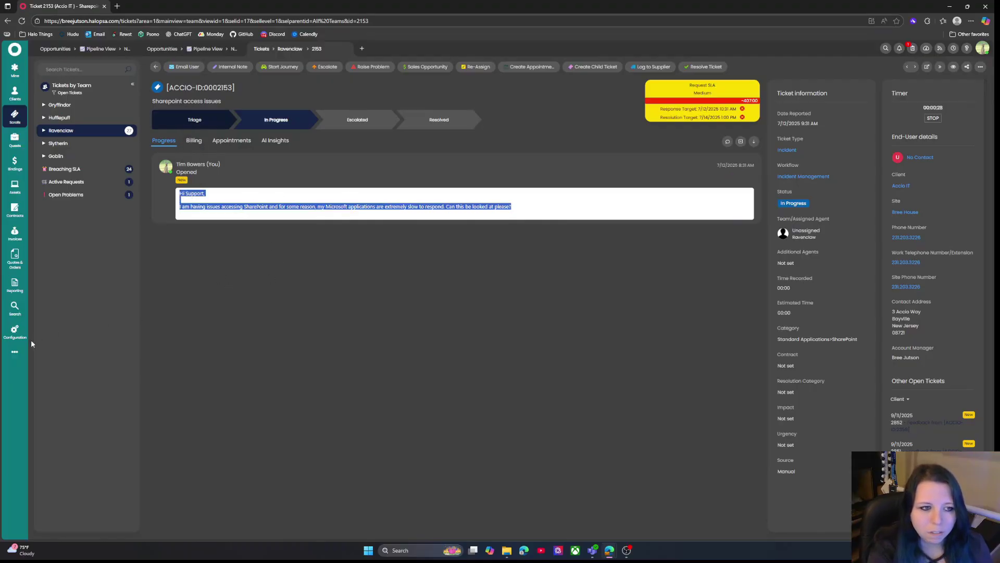
Step: Set Dark theme note display to adjust notes to a dark background using dark theme css, and check it in the SharePoint ticket
{"action": "left_click", "coordinate": [15, 330]}
{"action": "scroll", "coordinate": [277, 258], "scroll_direction": "down", "scroll_amount": 2}
{"action": "scroll", "coordinate": [276, 258], "scroll_direction": "down", "scroll_amount": 2}
{"action": "left_click", "coordinate": [218, 293]}
{"action": "left_click", "coordinate": [225, 307]}
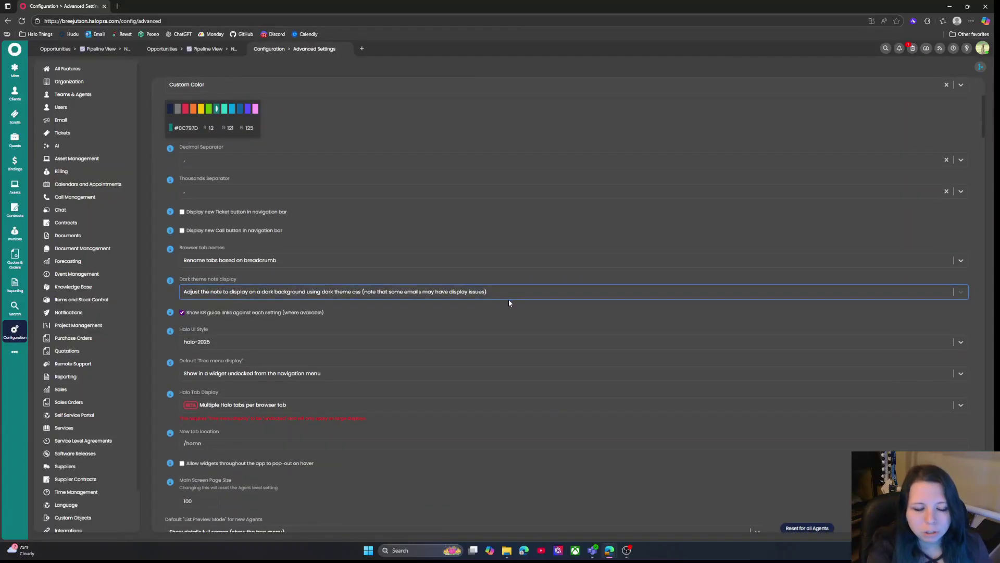
{"action": "left_click", "coordinate": [15, 116]}
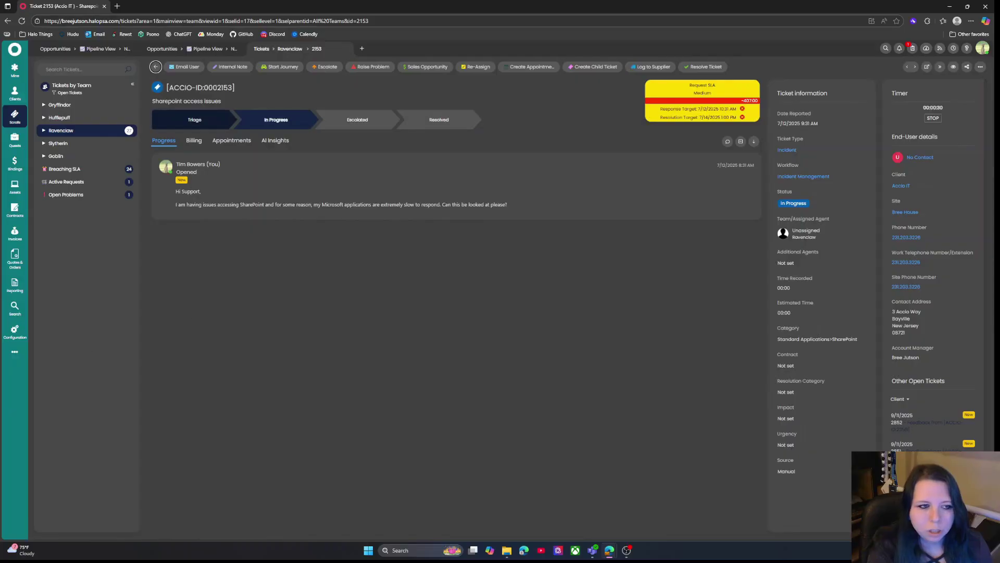
Step: Set Dark theme note display to Light background in the advanced settings
{"action": "left_click", "coordinate": [15, 329]}
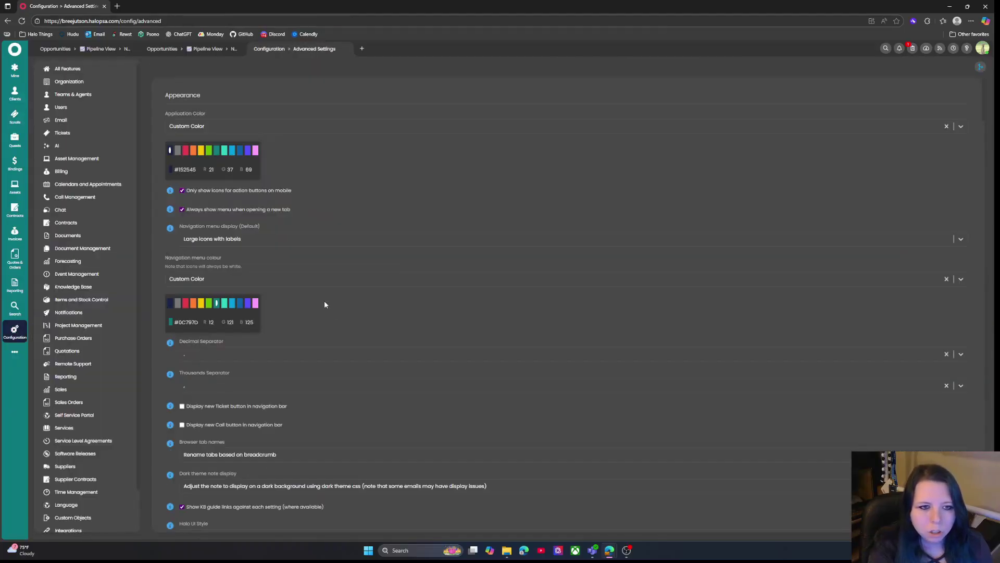
{"action": "scroll", "coordinate": [277, 301], "scroll_direction": "down", "scroll_amount": 3}
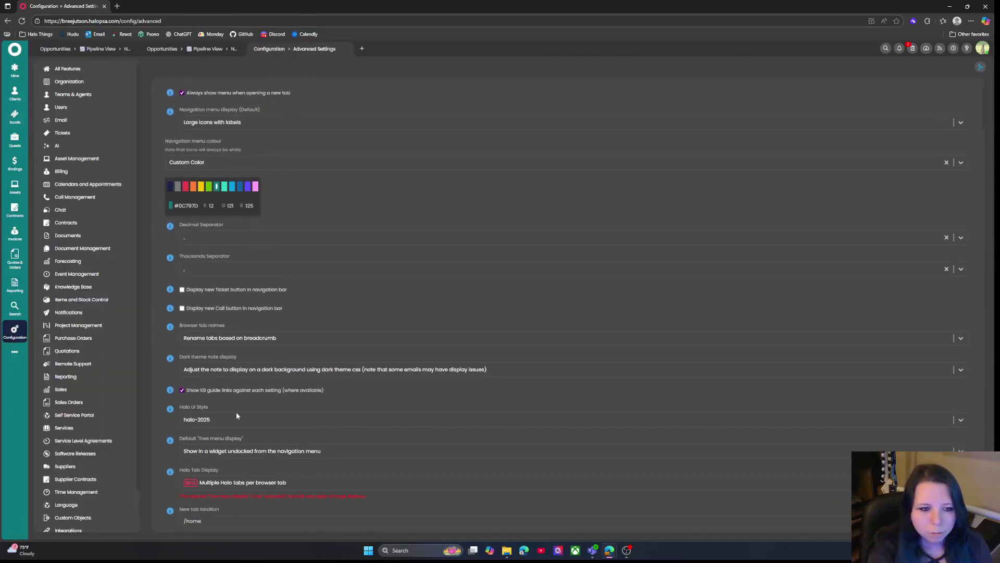
{"action": "scroll", "coordinate": [230, 413], "scroll_direction": "down", "scroll_amount": 3}
{"action": "left_click", "coordinate": [291, 252]}
{"action": "left_click", "coordinate": [294, 282]}
{"action": "left_click", "coordinate": [150, 257]}
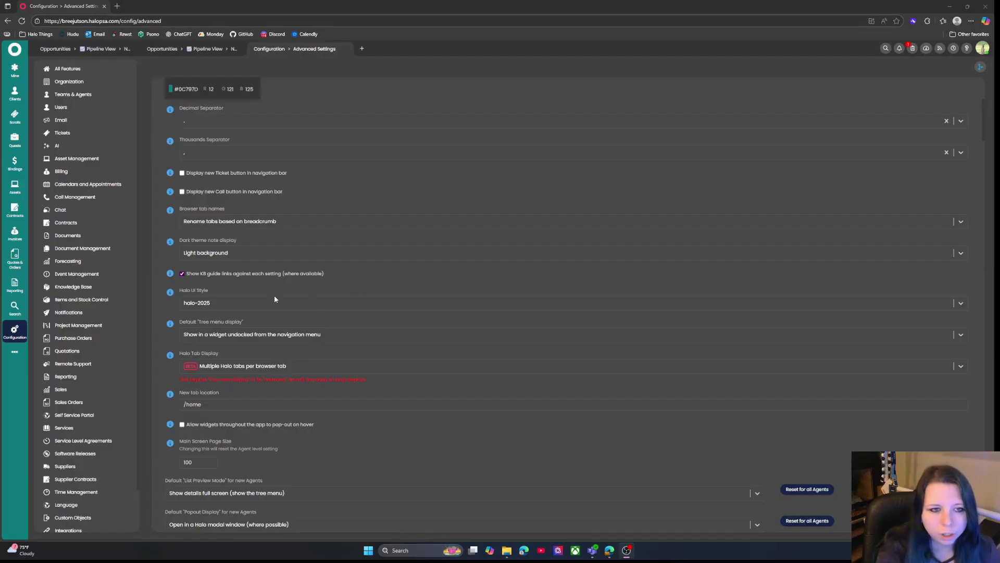
Step: Consult the online guide linked to the Show KB guide links setting, return to the advanced settings, and highlight the Halo UI Style label
{"action": "left_click", "coordinate": [170, 275]}
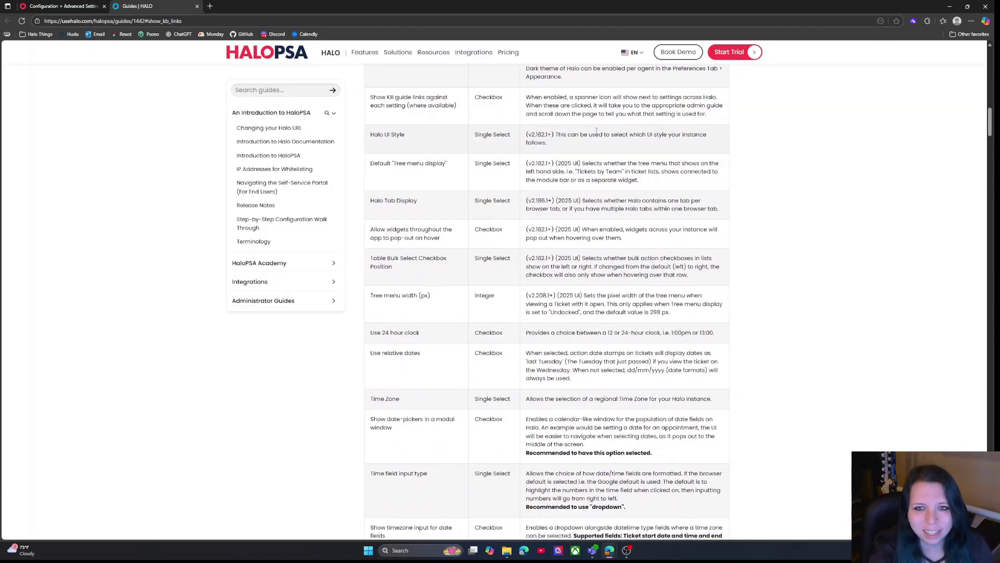
{"action": "left_click", "coordinate": [63, 6]}
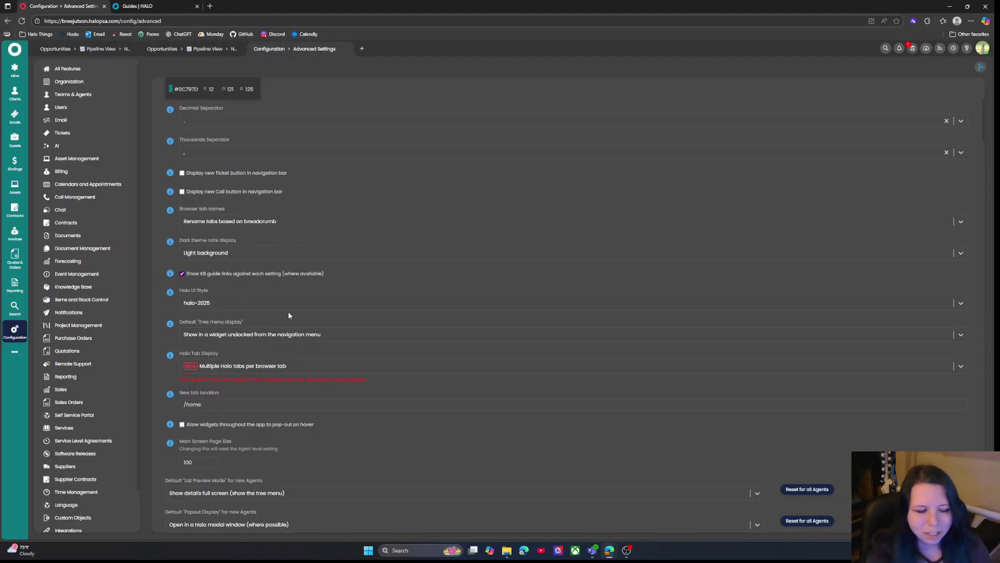
{"action": "triple_click", "coordinate": [205, 289]}
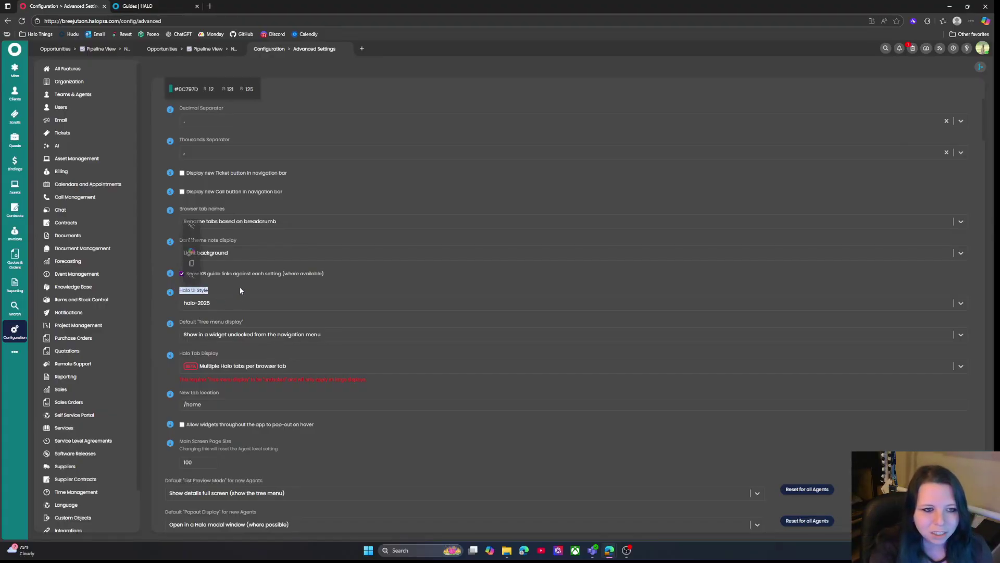
Step: Set Halo UI Style to halo-2021 (Legacy) and check it in the Ravenclaw team's Telephony System Offline ticket
{"action": "left_click", "coordinate": [234, 301]}
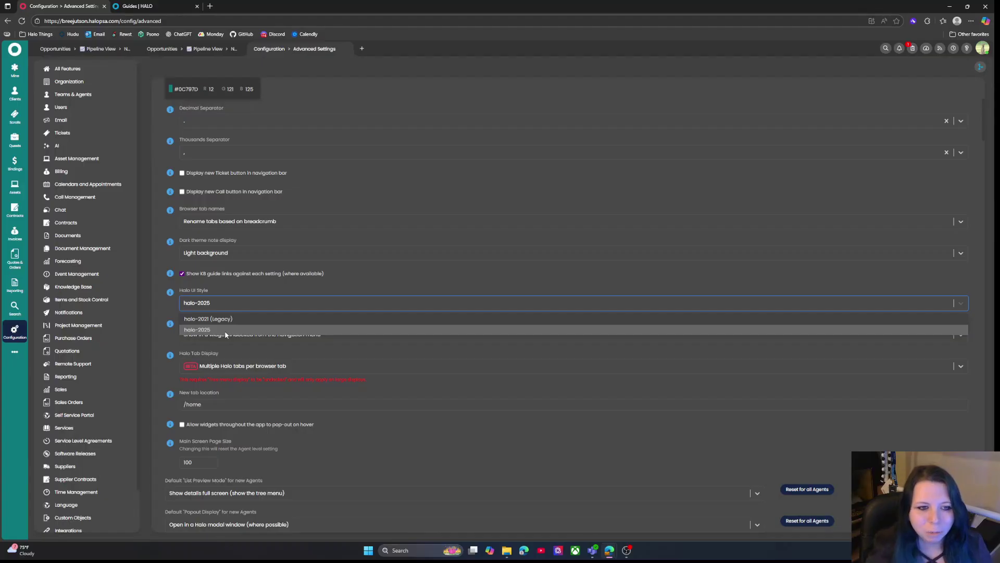
{"action": "left_click", "coordinate": [234, 319]}
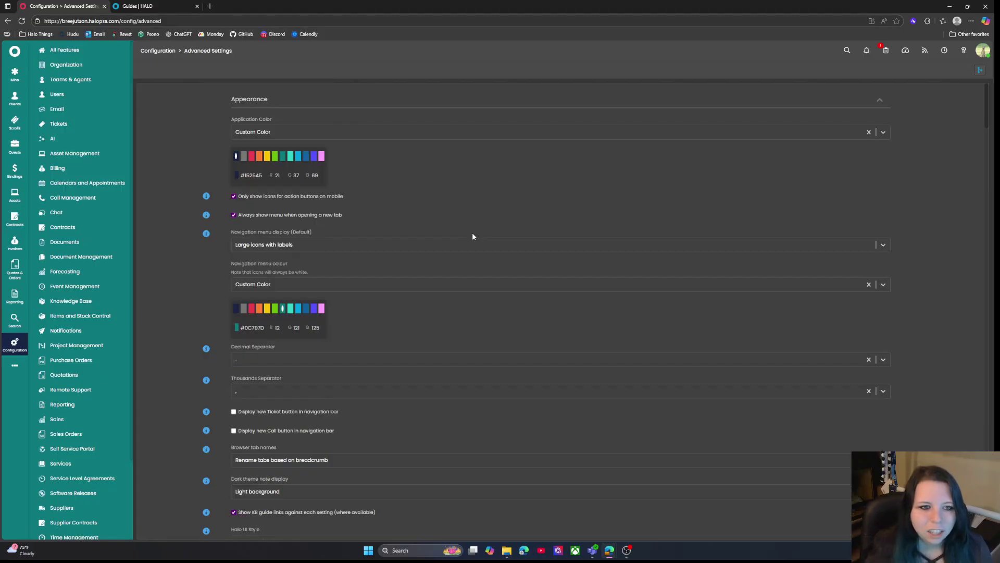
{"action": "left_click", "coordinate": [14, 122]}
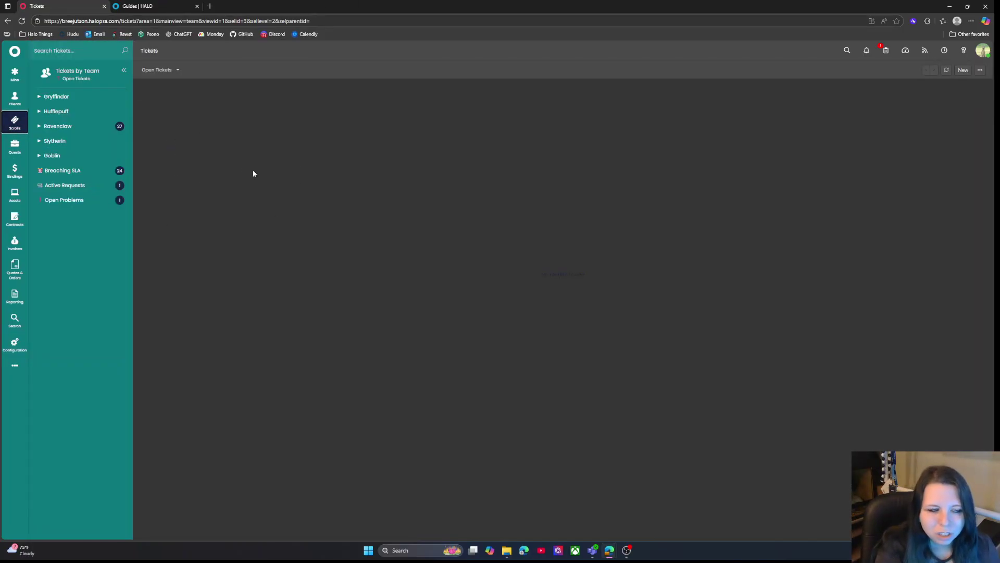
{"action": "left_click", "coordinate": [95, 142]}
{"action": "left_click", "coordinate": [79, 126]}
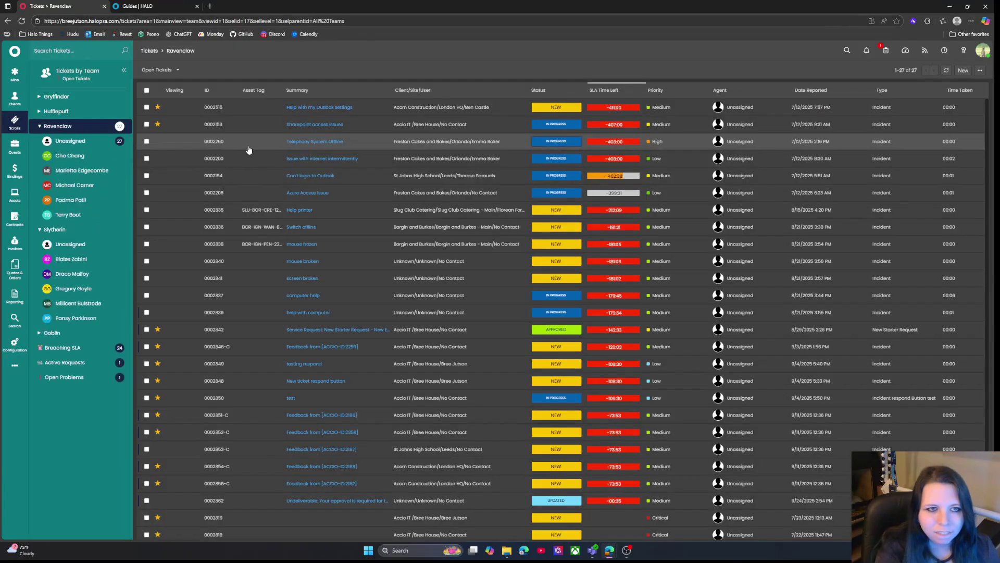
{"action": "left_click", "coordinate": [314, 144]}
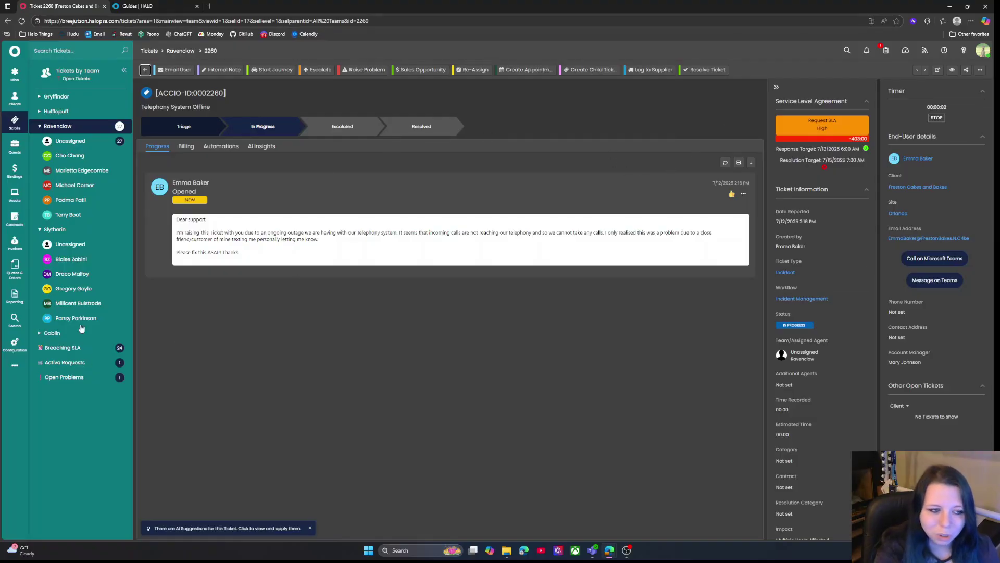
Step: Go back to the configuration's advanced settings and set Halo UI Style to halo-2025
{"action": "left_click", "coordinate": [15, 343]}
{"action": "scroll", "coordinate": [207, 287], "scroll_direction": "down", "scroll_amount": 5}
{"action": "left_click", "coordinate": [305, 308]}
{"action": "left_click", "coordinate": [298, 330]}
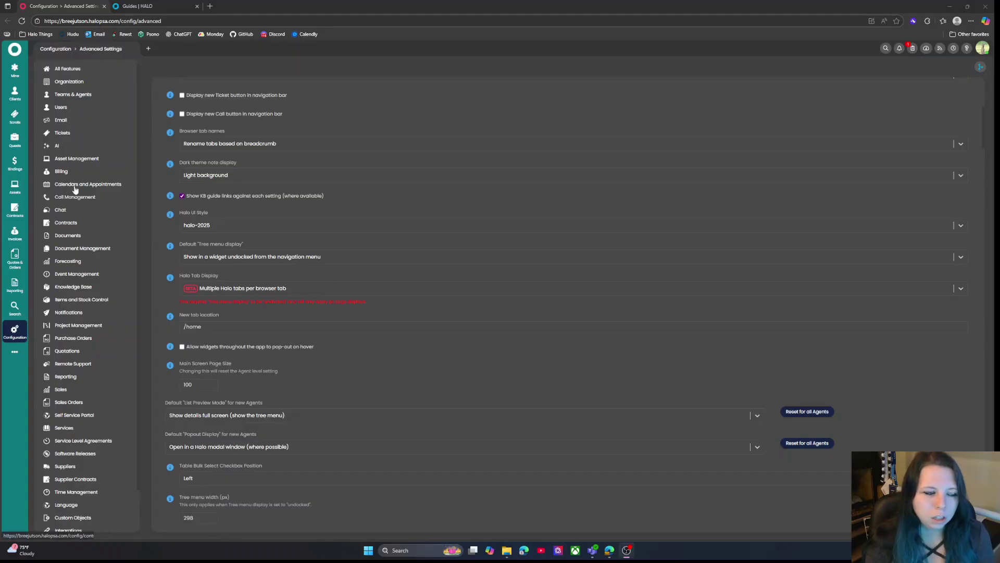
Step: Set Default "Tree menu display" to Show as part of the navigation menu and reload the page
{"action": "scroll", "coordinate": [61, 134], "scroll_direction": "down", "scroll_amount": 1}
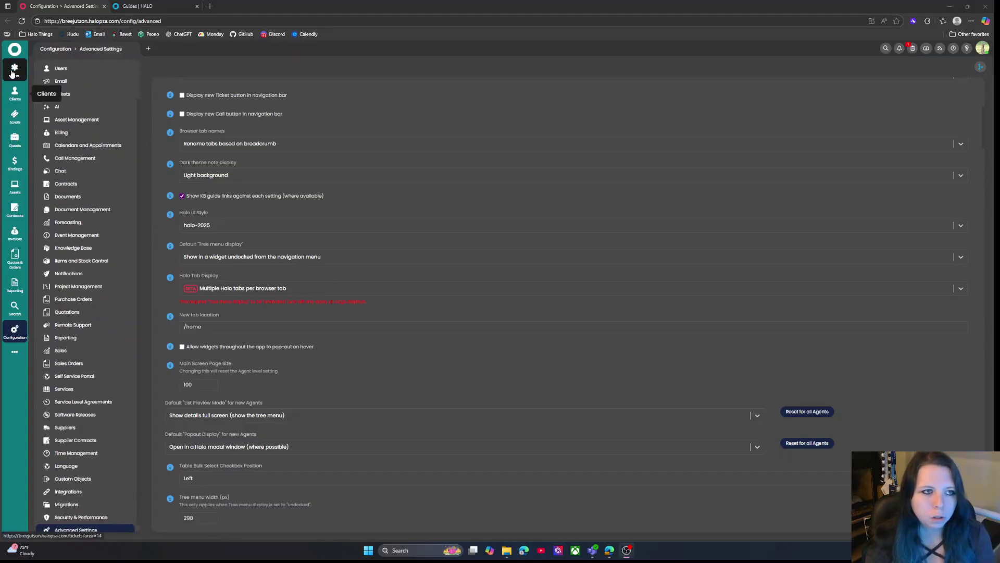
{"action": "left_click", "coordinate": [224, 260]}
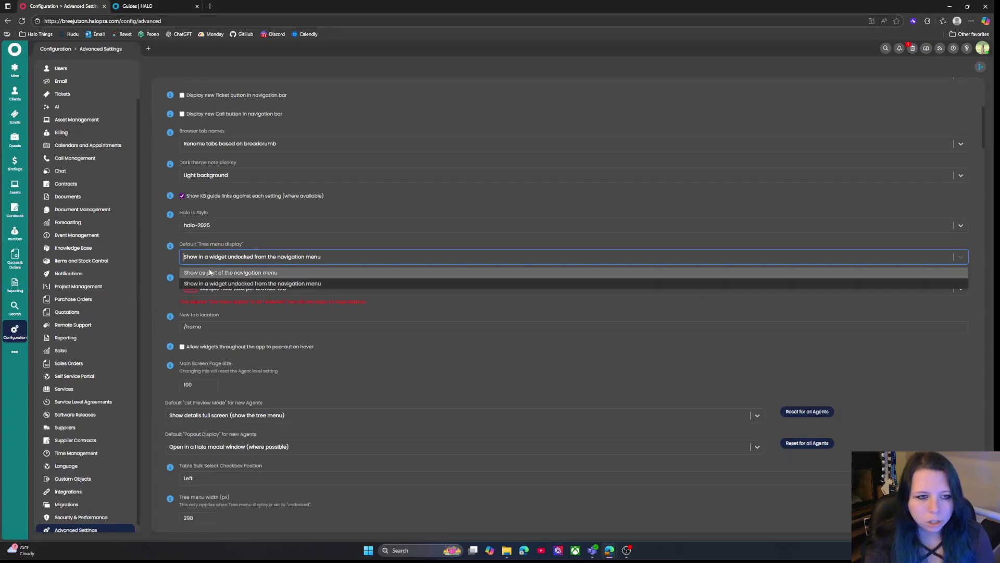
{"action": "left_click", "coordinate": [209, 272]}
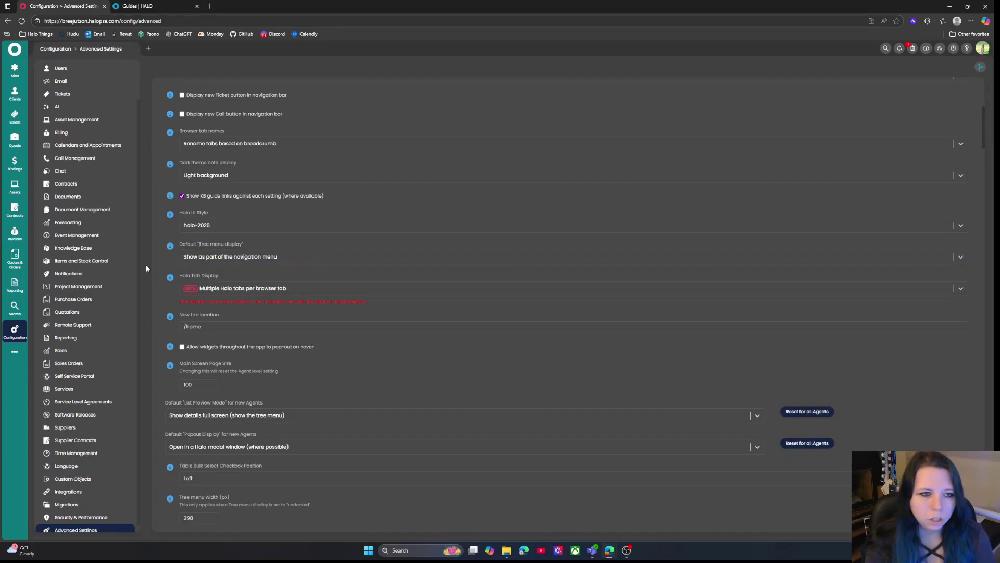
{"action": "left_click", "coordinate": [22, 21]}
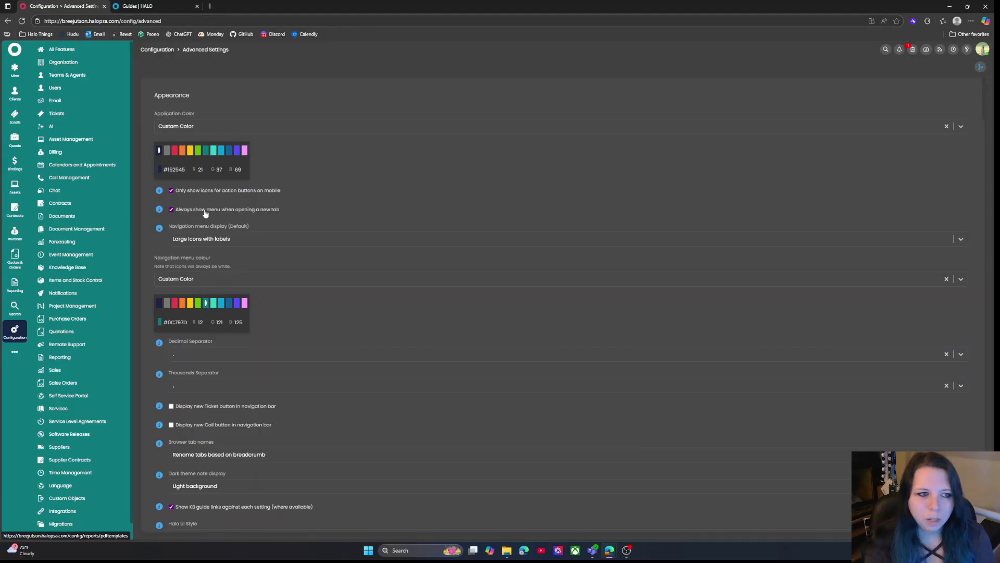
Step: Set Default "Tree menu display" to Show in a widget undocked from the navigation menu
{"action": "scroll", "coordinate": [215, 256], "scroll_direction": "down", "scroll_amount": 6}
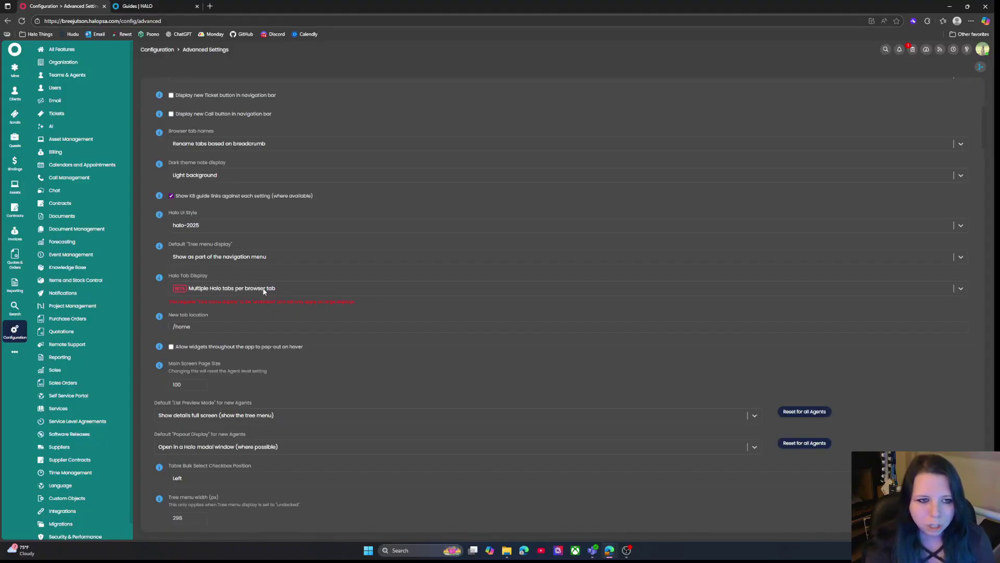
{"action": "left_click", "coordinate": [243, 258]}
{"action": "left_click", "coordinate": [230, 284]}
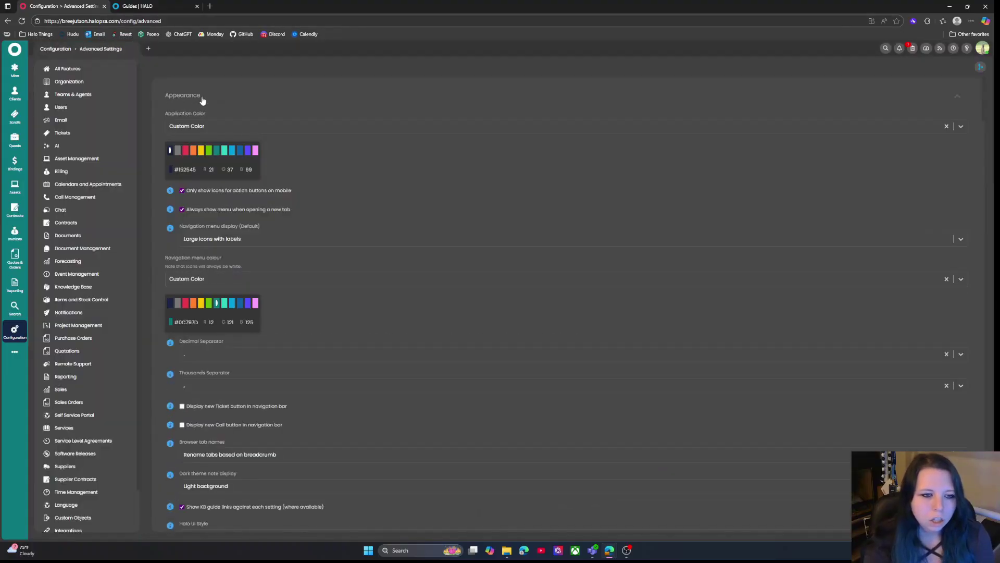
{"action": "scroll", "coordinate": [319, 261], "scroll_direction": "down", "scroll_amount": 4}
{"action": "scroll", "coordinate": [318, 257], "scroll_direction": "down", "scroll_amount": 2}
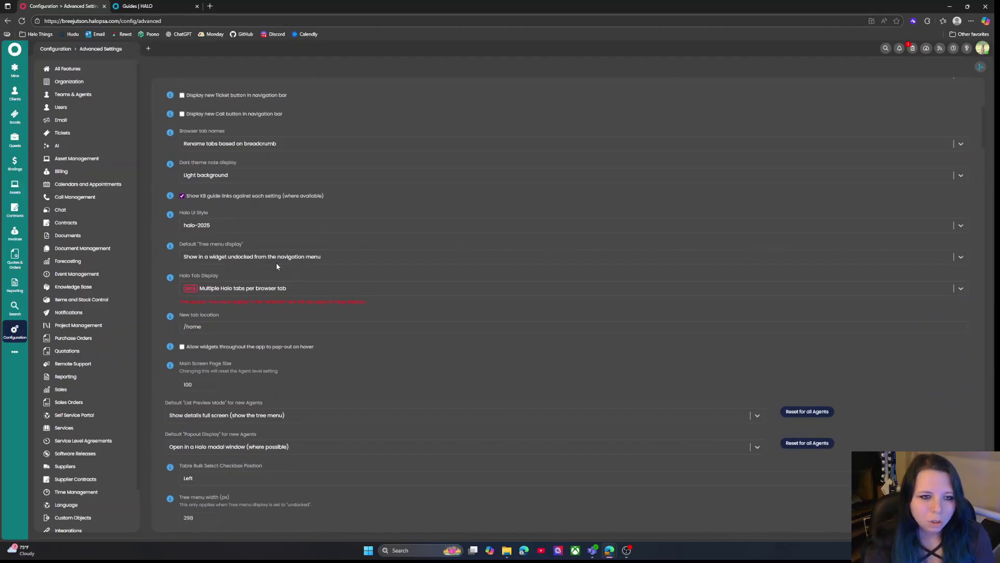
Step: Open two new Halo tabs, show the tickets area (Scrolls) in the second one, and return to the Advanced Settings tab
{"action": "left_click", "coordinate": [148, 48]}
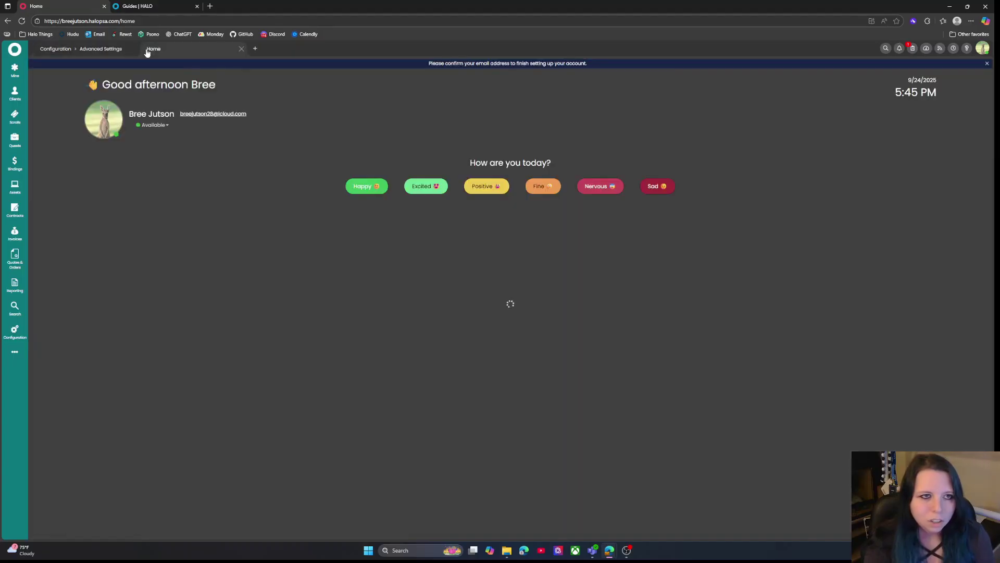
{"action": "left_click", "coordinate": [255, 51]}
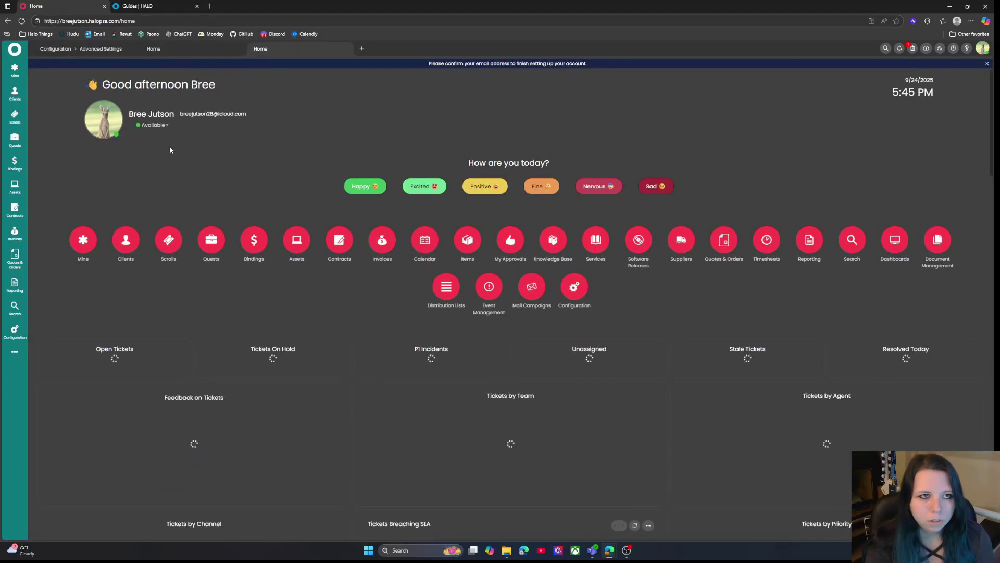
{"action": "left_click", "coordinate": [14, 116]}
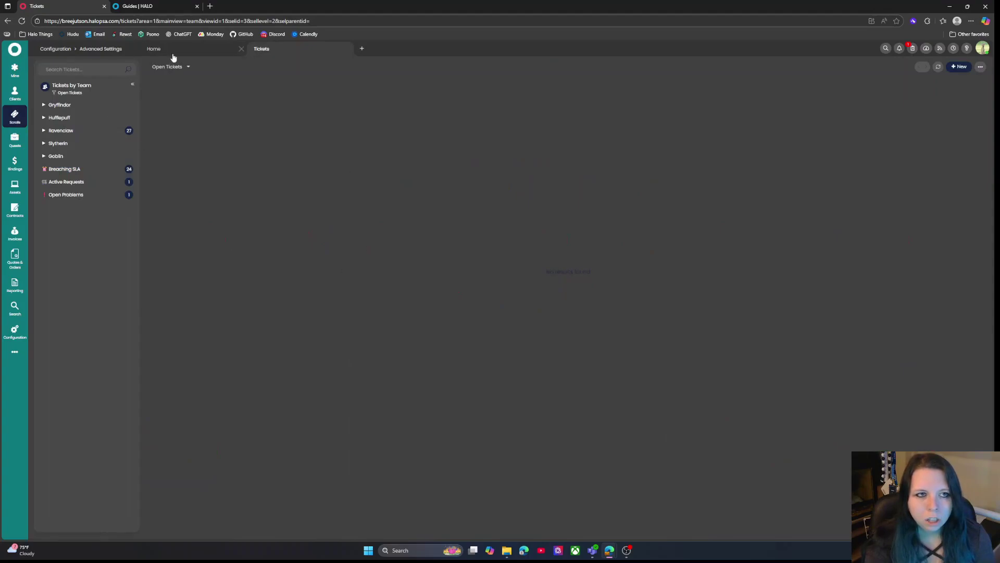
{"action": "left_click", "coordinate": [172, 52]}
{"action": "left_click", "coordinate": [91, 49]}
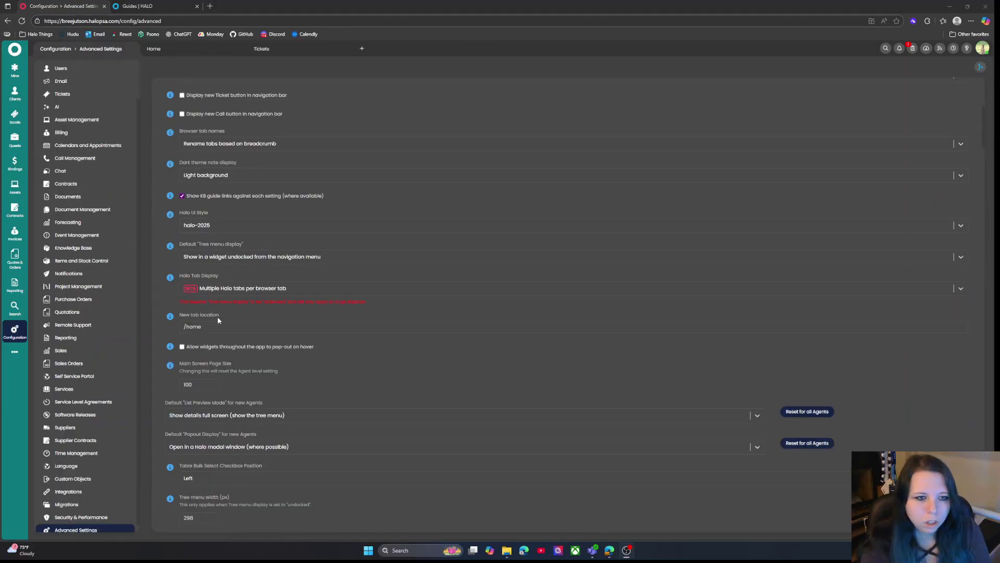
Step: Highlight the New tab location label and its /home value, and examine the home page dashboard in the Home tab
{"action": "left_click_drag", "start_coordinate": [222, 315], "coordinate": [175, 314]}
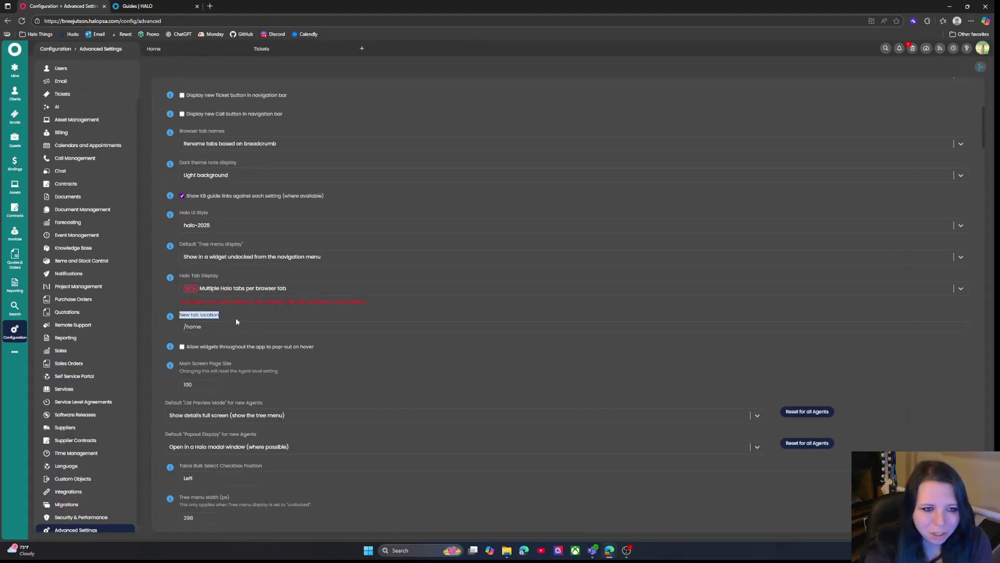
{"action": "left_click_drag", "start_coordinate": [218, 327], "coordinate": [178, 330]}
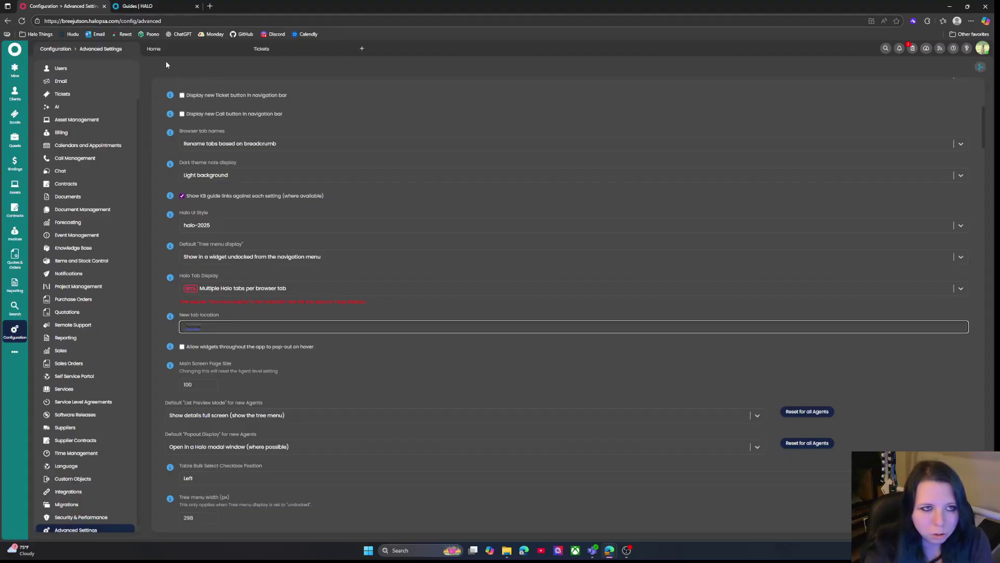
{"action": "left_click", "coordinate": [179, 44]}
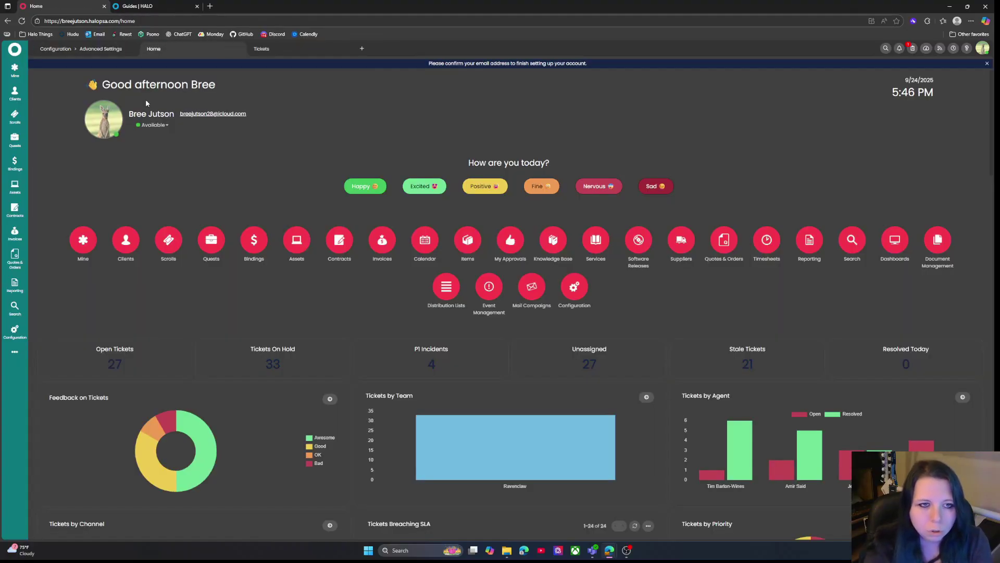
{"action": "scroll", "coordinate": [368, 298], "scroll_direction": "down", "scroll_amount": 3}
{"action": "scroll", "coordinate": [368, 298], "scroll_direction": "up", "scroll_amount": 3}
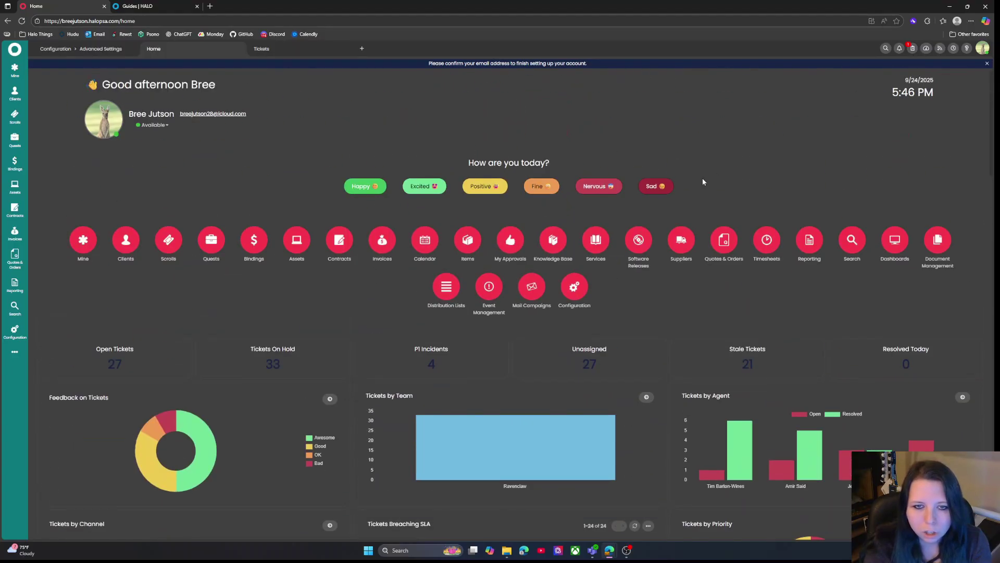
{"action": "scroll", "coordinate": [250, 240], "scroll_direction": "down", "scroll_amount": 9}
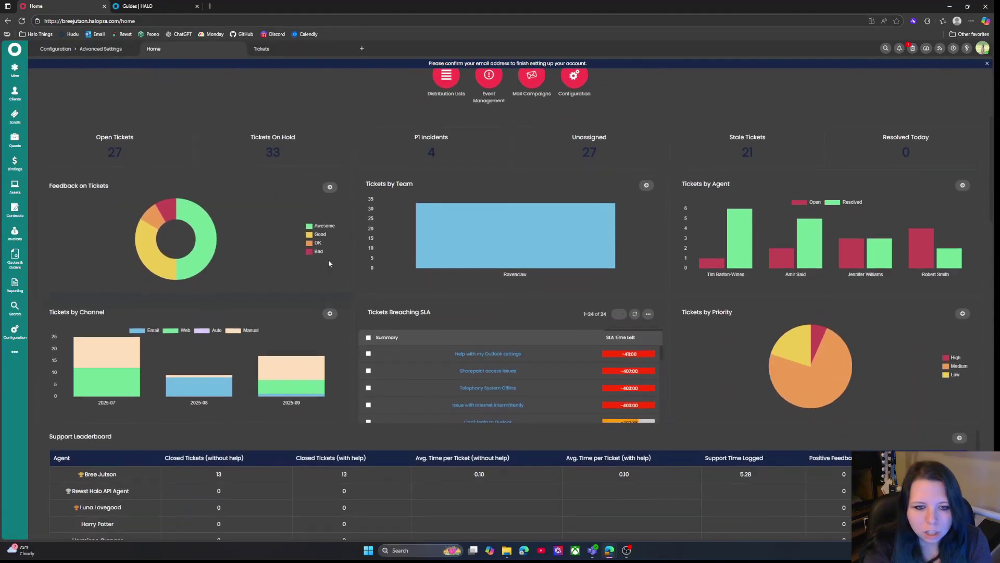
{"action": "scroll", "coordinate": [555, 353], "scroll_direction": "down", "scroll_amount": 1}
{"action": "scroll", "coordinate": [554, 351], "scroll_direction": "up", "scroll_amount": 1}
{"action": "scroll", "coordinate": [470, 273], "scroll_direction": "up", "scroll_amount": 9}
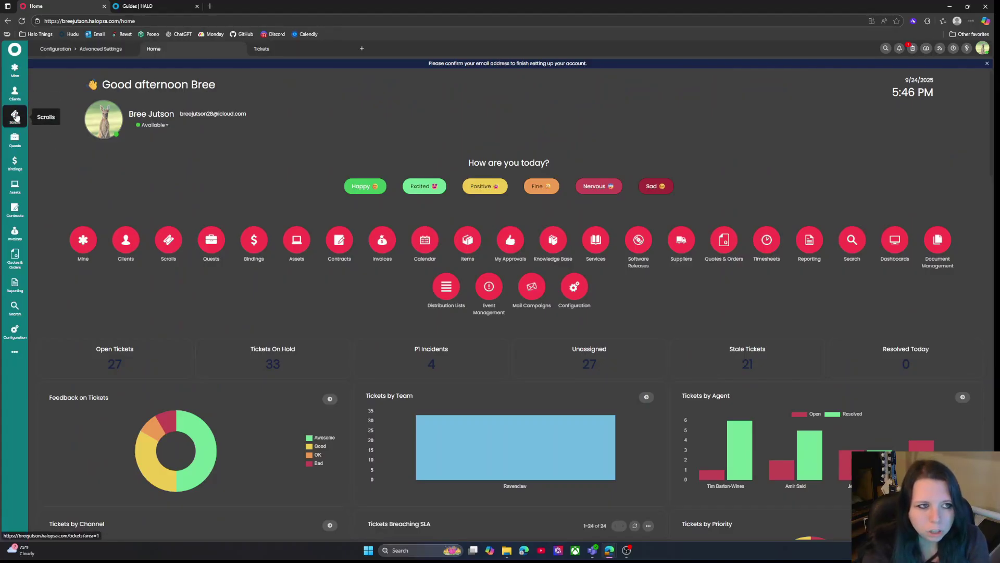
Step: Open the Advanced Settings from the configuration area within the Home tab
{"action": "left_click", "coordinate": [16, 331]}
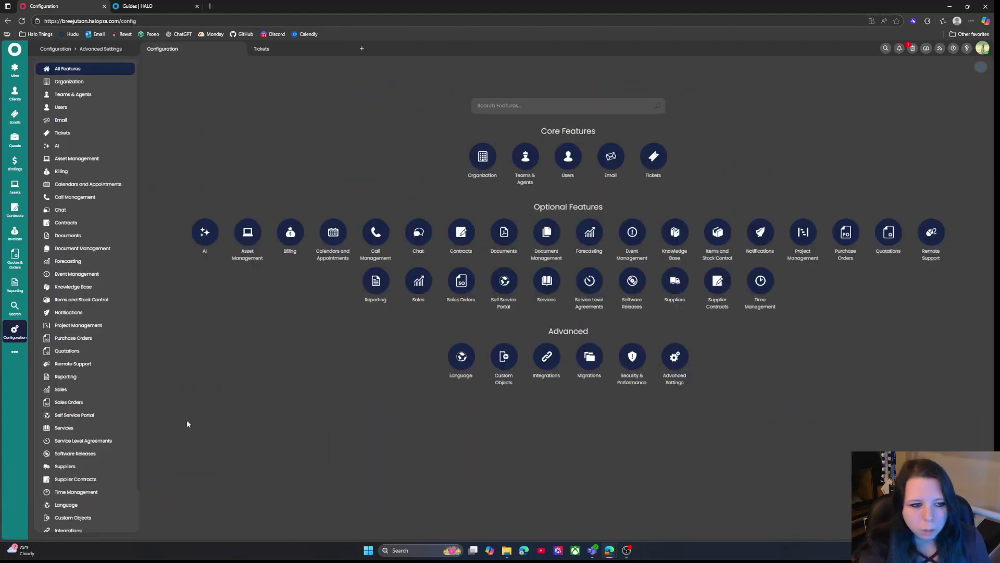
{"action": "scroll", "coordinate": [104, 368], "scroll_direction": "down", "scroll_amount": 1}
{"action": "left_click", "coordinate": [76, 525]}
Step: Highlight the Allow widgets throughout the app to pop-out on hover option, and turn it on and off again
{"action": "left_click_drag", "start_coordinate": [351, 267], "coordinate": [187, 268]}
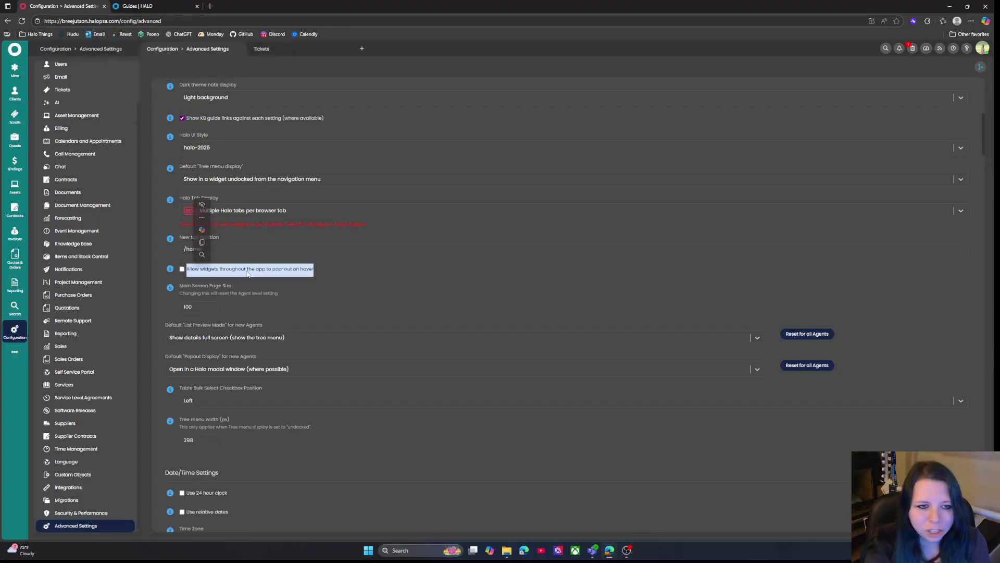
{"action": "left_click", "coordinate": [358, 277]}
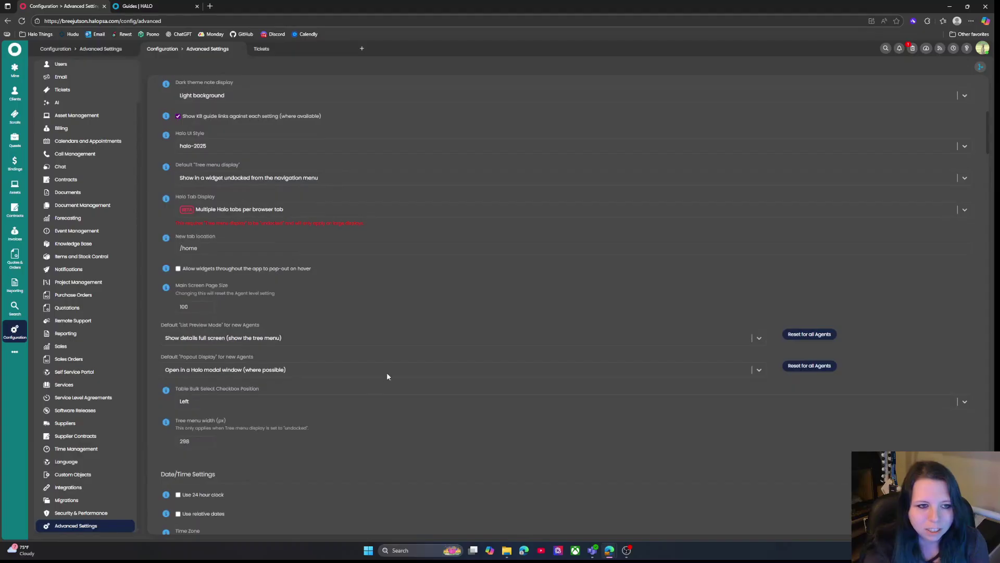
{"action": "left_click", "coordinate": [177, 270]}
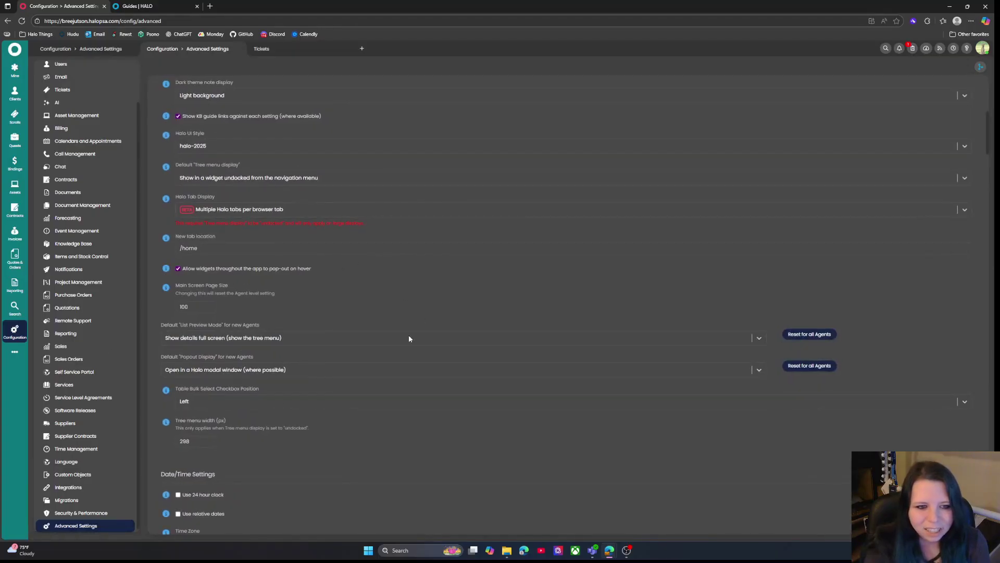
{"action": "left_click", "coordinate": [273, 268]}
Step: Highlight the Main Screen Page Size setting and review the options of Default "List Preview Mode" for new Agents
{"action": "scroll", "coordinate": [231, 179], "scroll_direction": "down", "scroll_amount": 2}
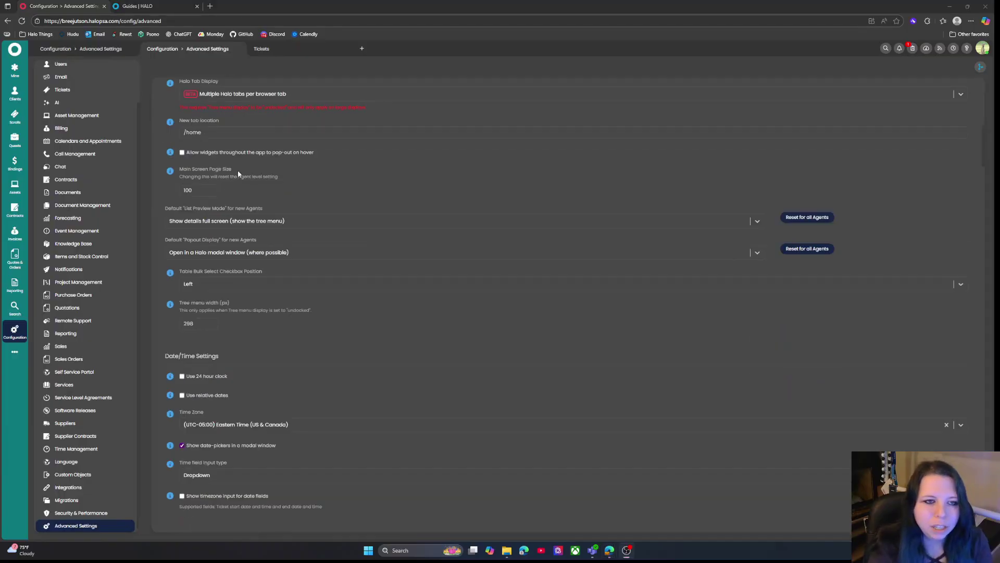
{"action": "left_click_drag", "start_coordinate": [233, 169], "coordinate": [180, 172]}
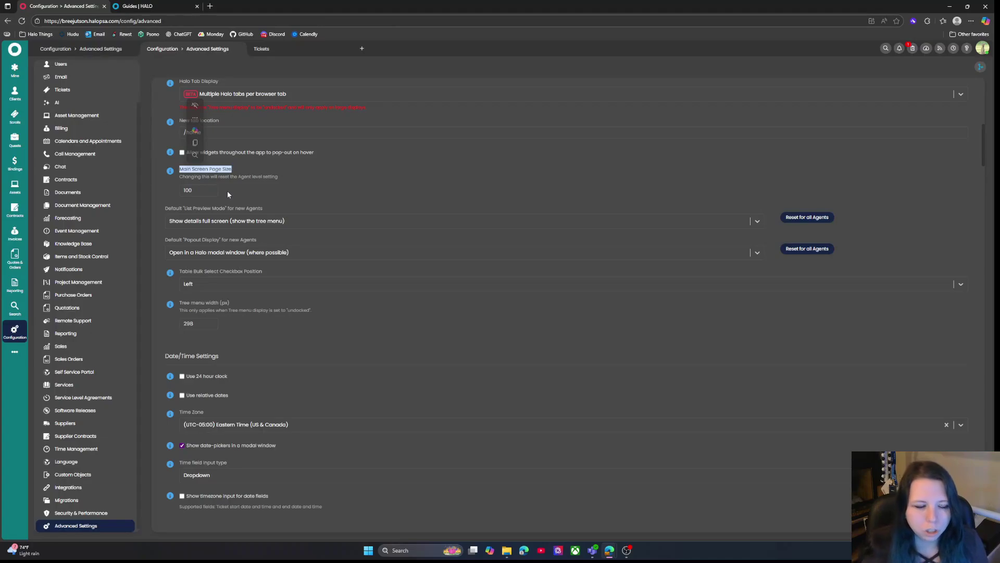
{"action": "left_click", "coordinate": [183, 189]}
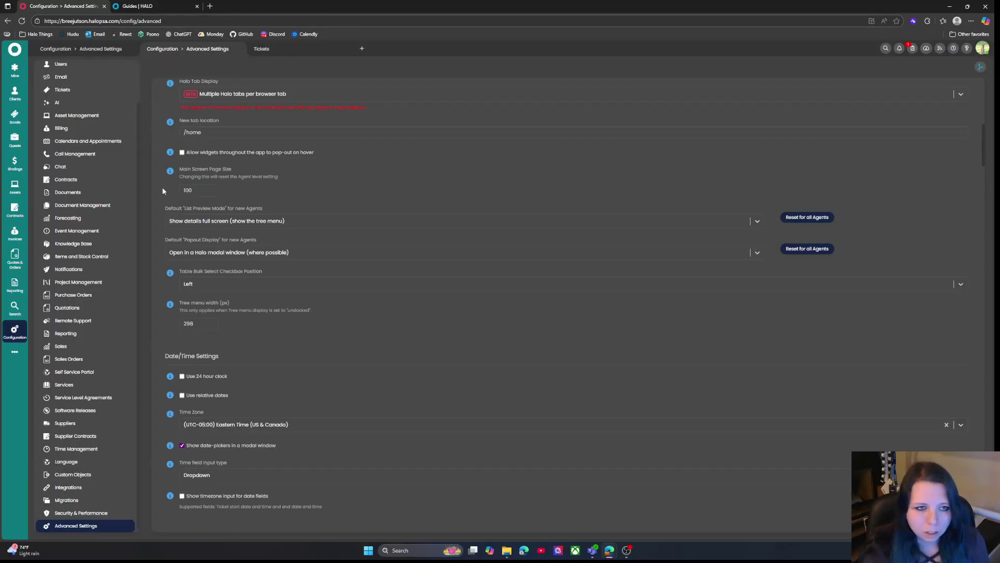
{"action": "scroll", "coordinate": [159, 177], "scroll_direction": "down", "scroll_amount": 1}
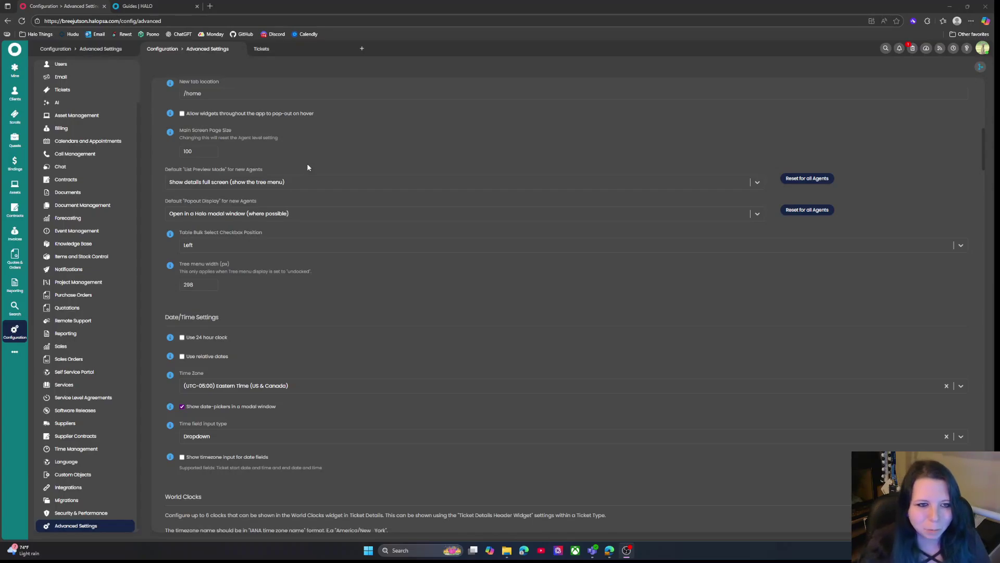
{"action": "left_click", "coordinate": [251, 183]}
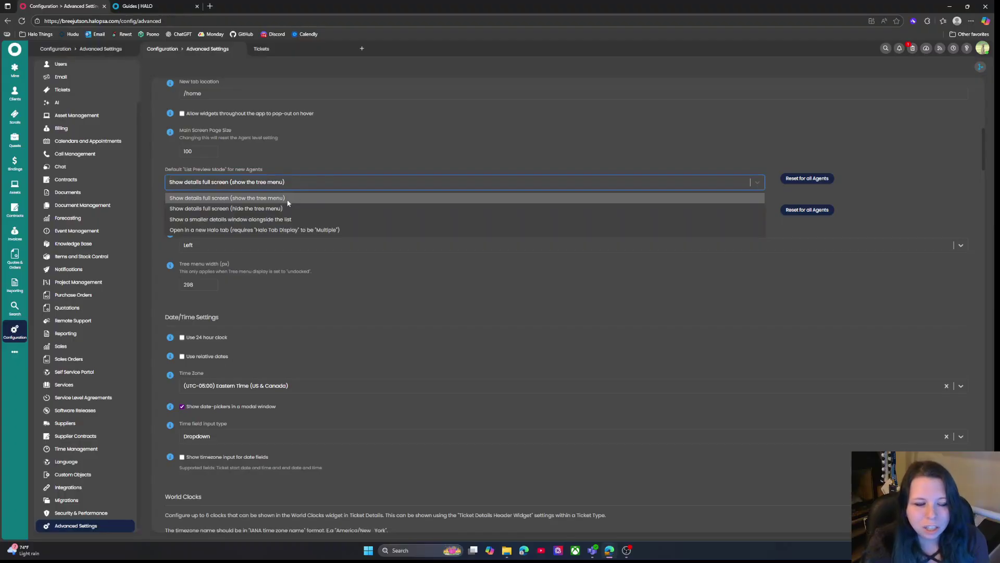
{"action": "left_click", "coordinate": [149, 158]}
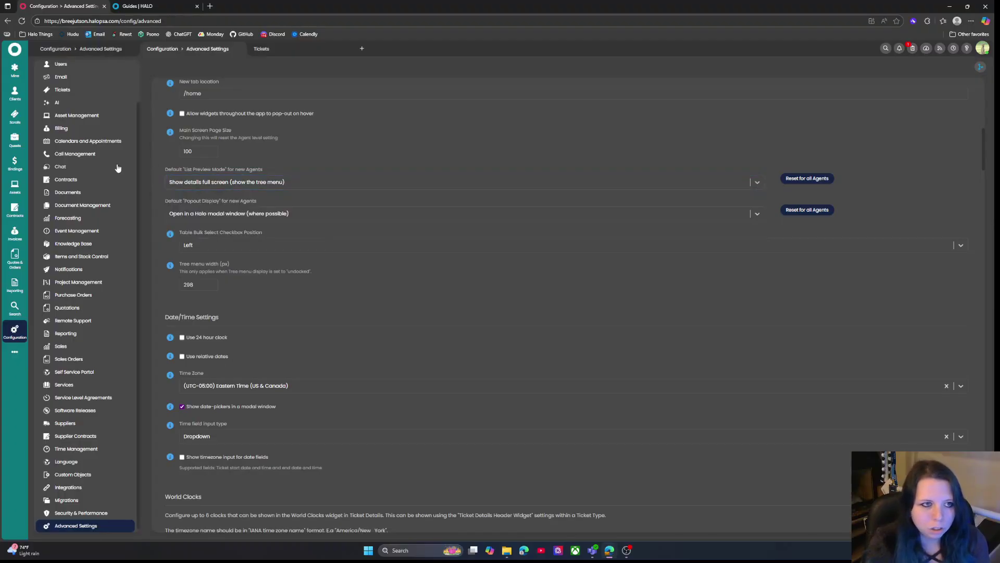
Step: Open the Gryffindor agent's record from the agents list under Teams & Agents
{"action": "scroll", "coordinate": [84, 130], "scroll_direction": "up", "scroll_amount": 1}
{"action": "left_click", "coordinate": [73, 94]}
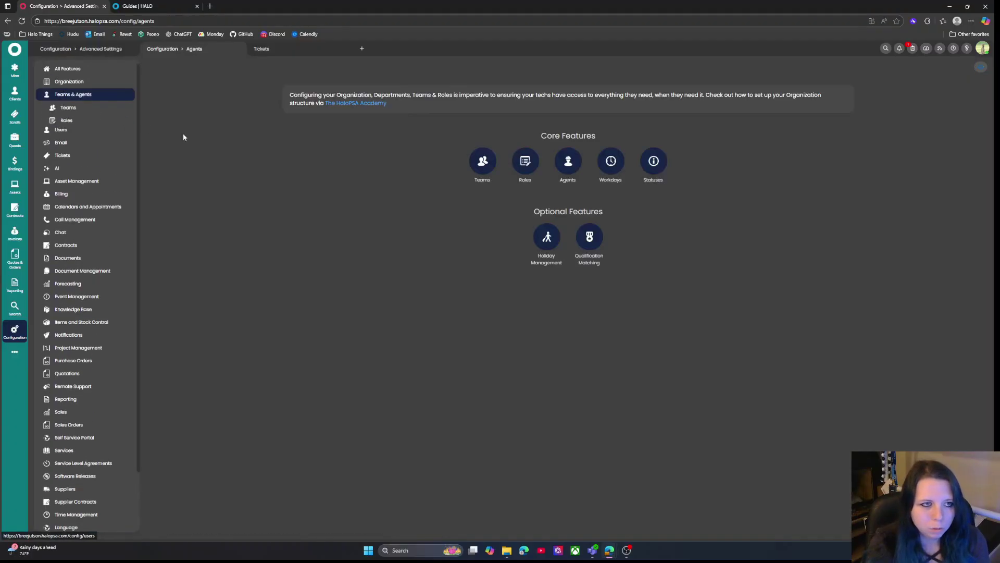
{"action": "left_click", "coordinate": [569, 176]}
{"action": "left_click", "coordinate": [281, 152]}
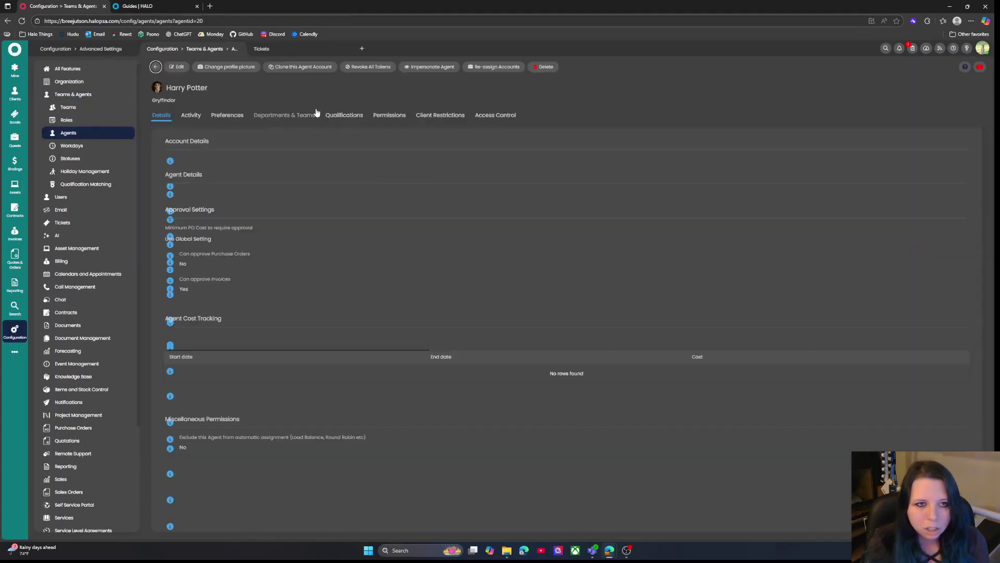
Step: Impersonate the opened agent and open the "Help with my Outlook settings" ticket from the Ravenclaw ticket list
{"action": "left_click", "coordinate": [429, 66]}
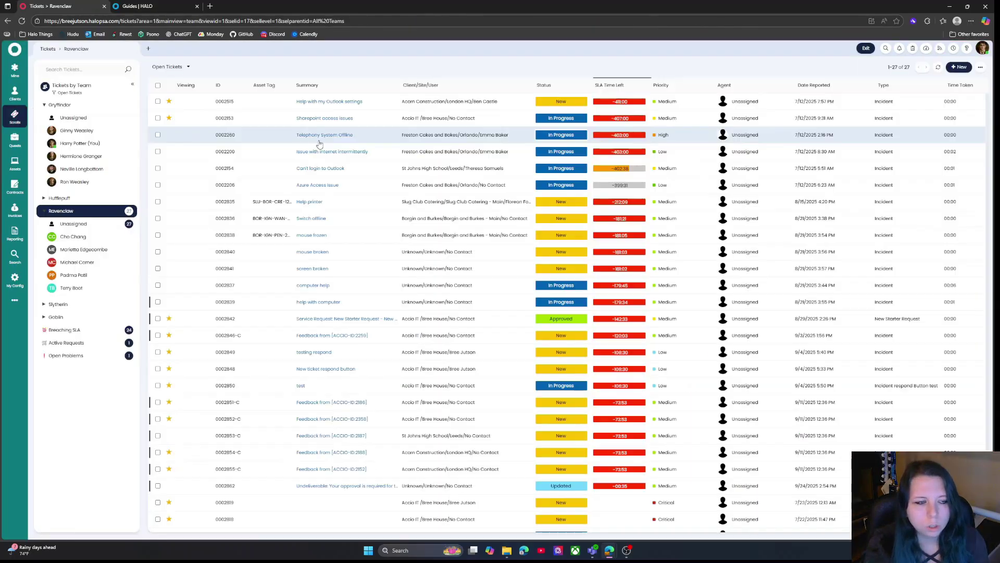
{"action": "left_click", "coordinate": [329, 101]}
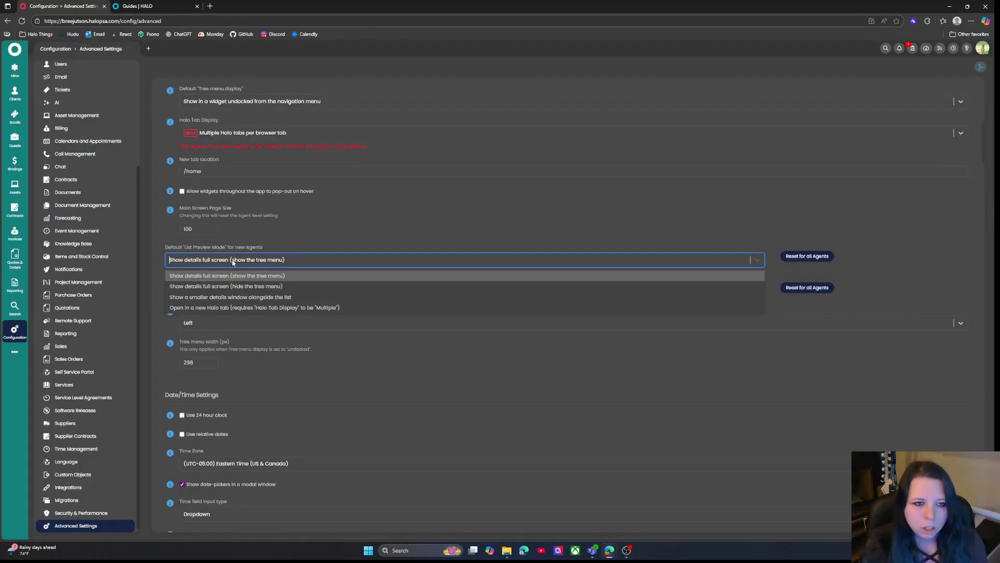
Step: Set Default "List Preview Mode" to Show details full screen (hide the tree menu), view the Switch offline ticket as the agent, and end the impersonation
{"action": "left_click", "coordinate": [290, 286]}
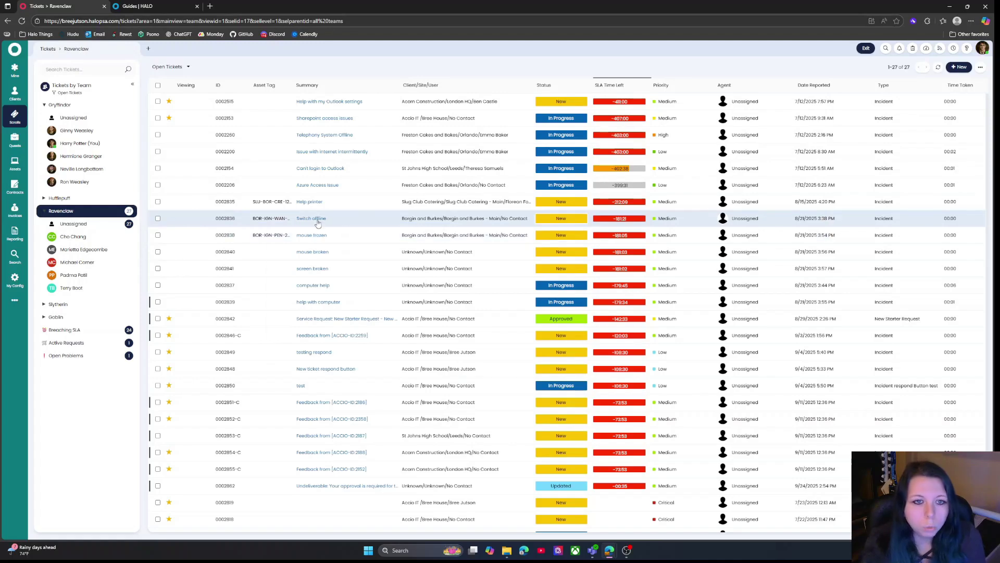
{"action": "left_click", "coordinate": [318, 219]}
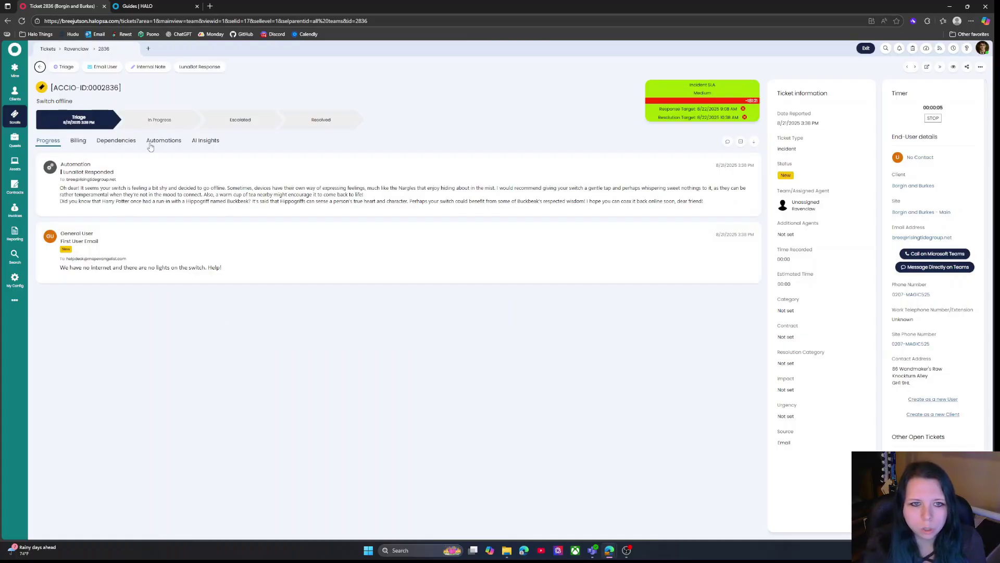
{"action": "left_click", "coordinate": [39, 67]}
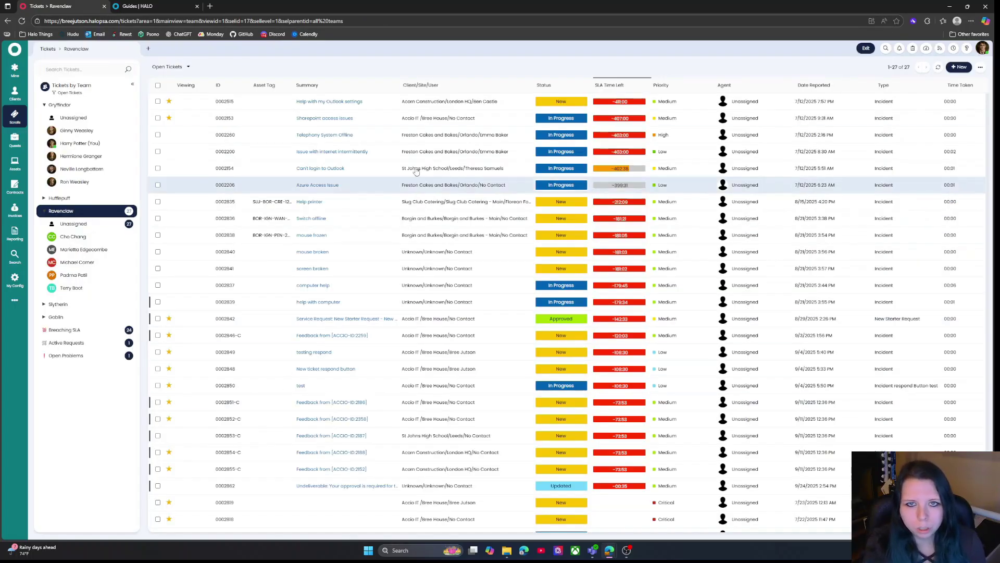
{"action": "left_click", "coordinate": [866, 47]}
Step: Set Default "List Preview Mode" to Show a smaller details window alongside the list, and open the Azure Access Issue ticket as the agent
{"action": "left_click", "coordinate": [288, 298]}
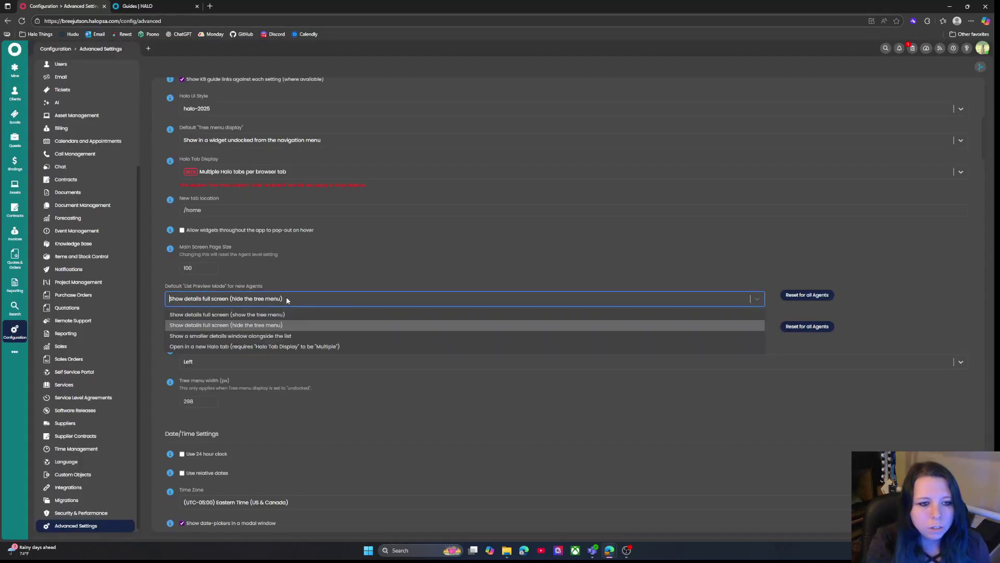
{"action": "left_click", "coordinate": [313, 337]}
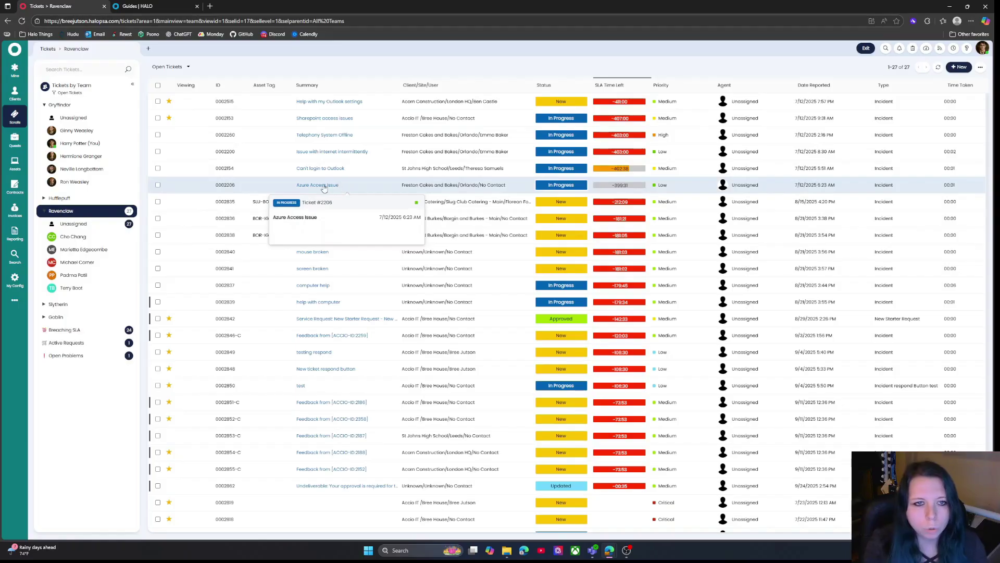
{"action": "left_click", "coordinate": [323, 187]}
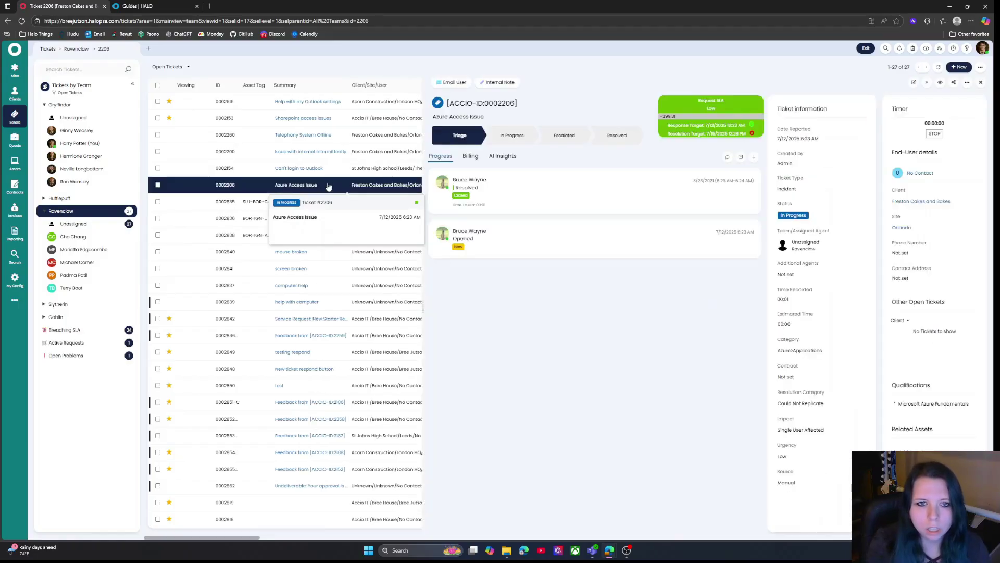
Step: Narrow the ticket list beside the details window and preview the Help printer and mouse frozen tickets
{"action": "left_click_drag", "start_coordinate": [422, 308], "coordinate": [377, 354]}
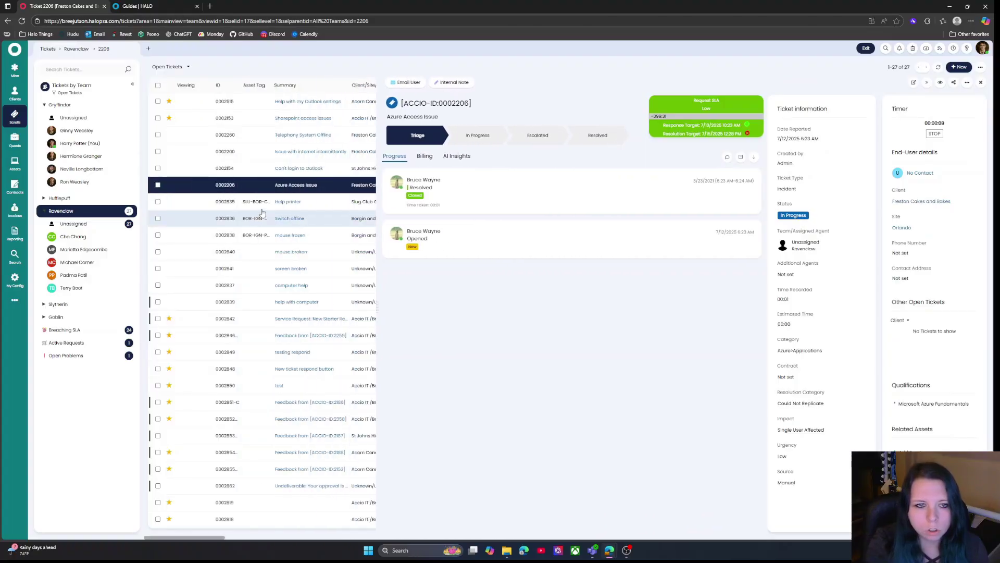
{"action": "left_click", "coordinate": [259, 202]}
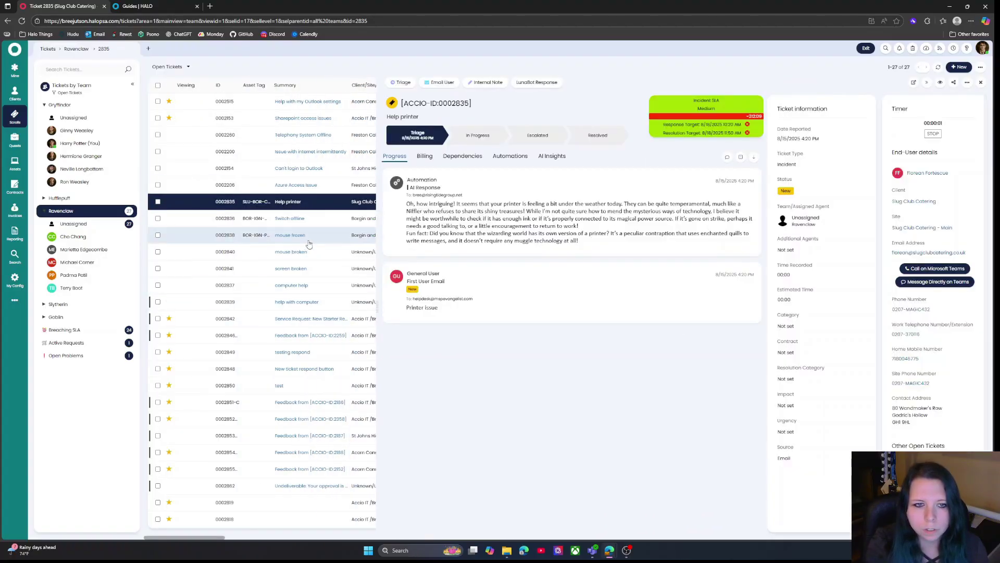
{"action": "left_click", "coordinate": [302, 235]}
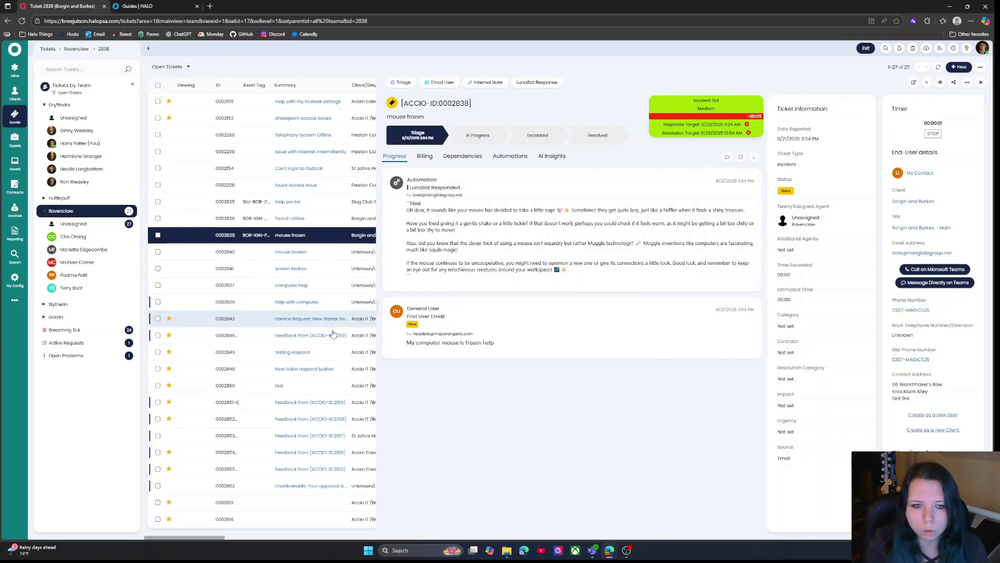
{"action": "left_click_drag", "start_coordinate": [375, 321], "coordinate": [156, 314]}
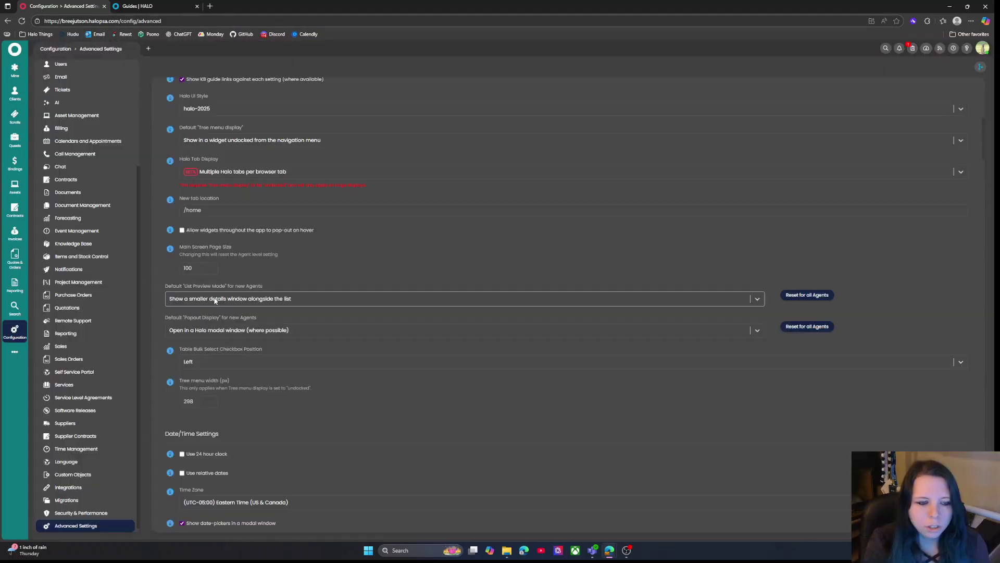
Step: Set Default "List Preview Mode" for new Agents to Open in a new Halo tab and reset it for all agents
{"action": "left_click", "coordinate": [244, 298]}
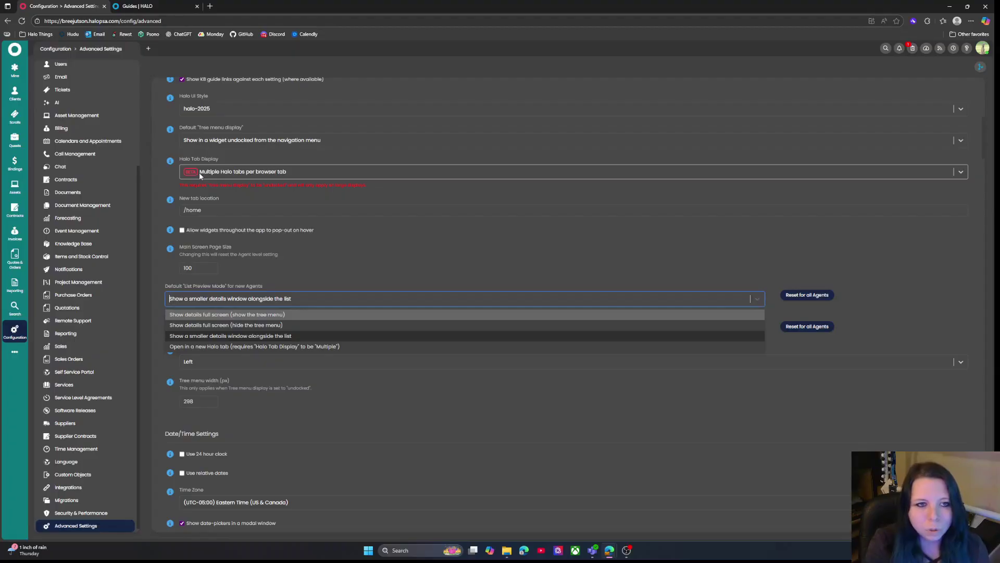
{"action": "left_click", "coordinate": [336, 346]}
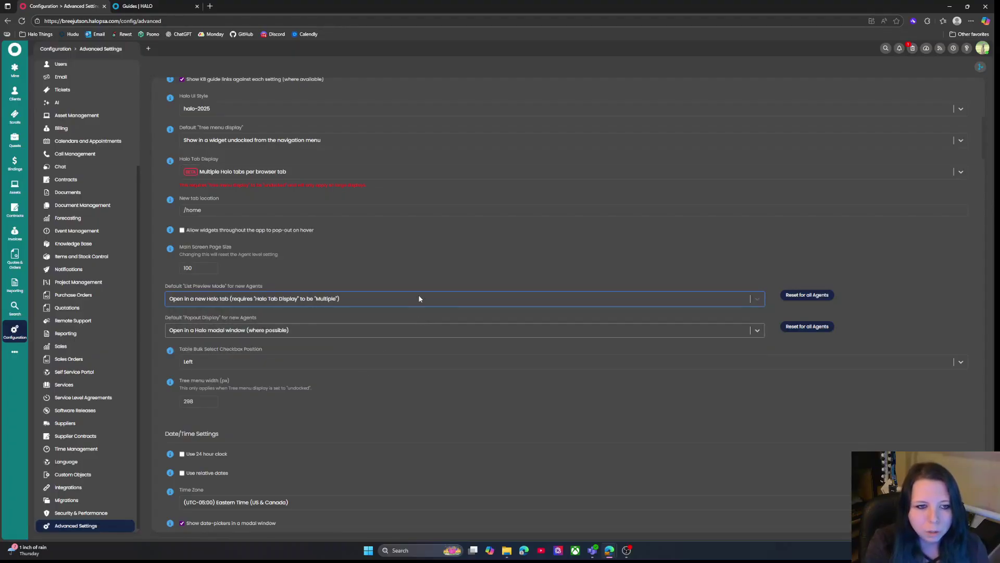
{"action": "left_click", "coordinate": [816, 296]}
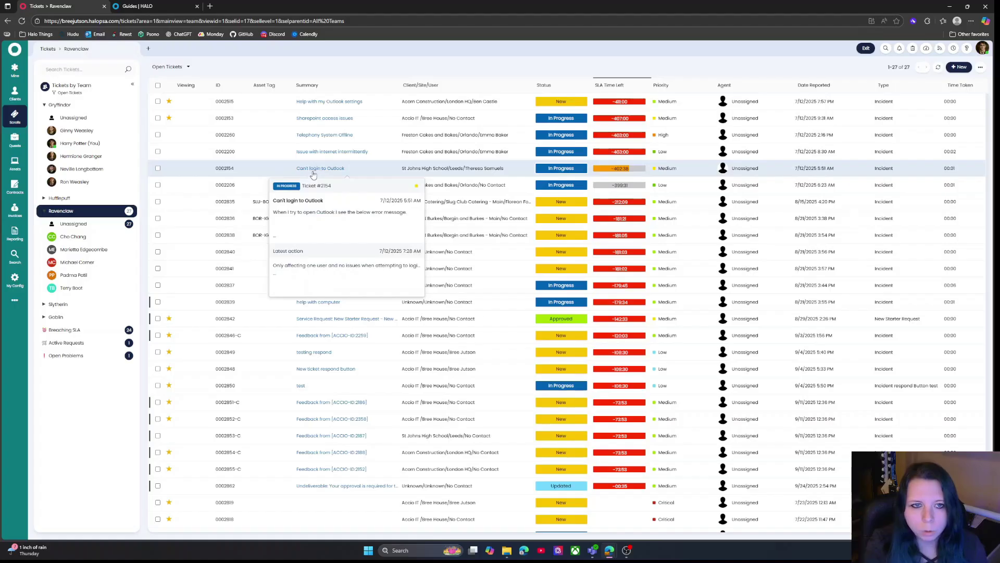
Step: Open the Can't login to Outlook ticket in its own Halo tab and return to the Ravenclaw ticket list
{"action": "left_click", "coordinate": [268, 177]}
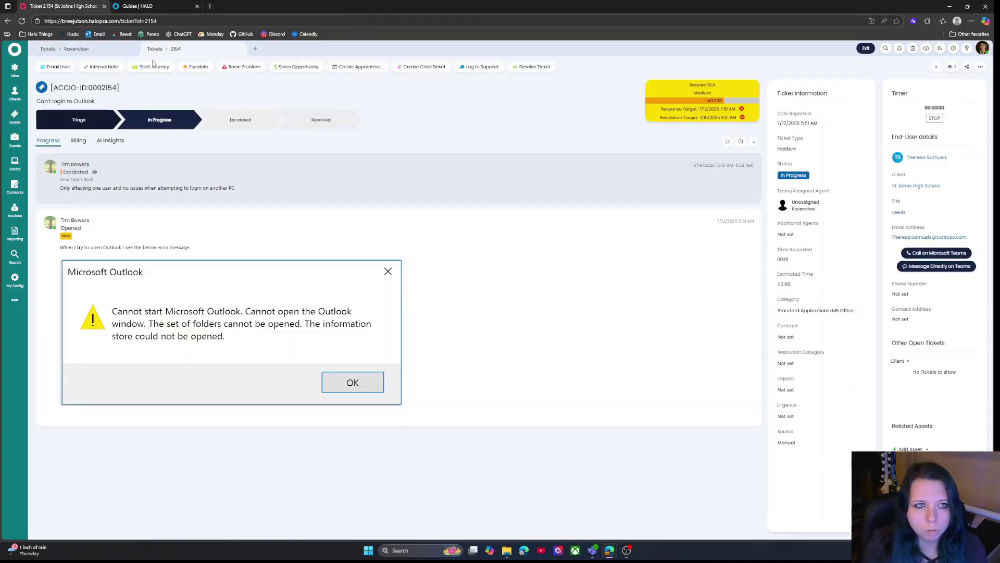
{"action": "left_click", "coordinate": [77, 51]}
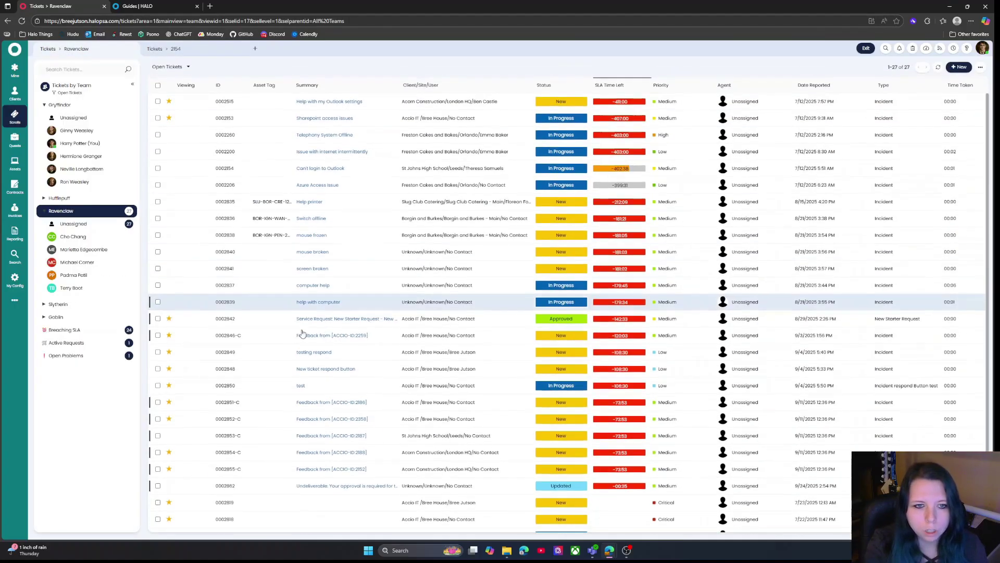
{"action": "left_click", "coordinate": [330, 272]}
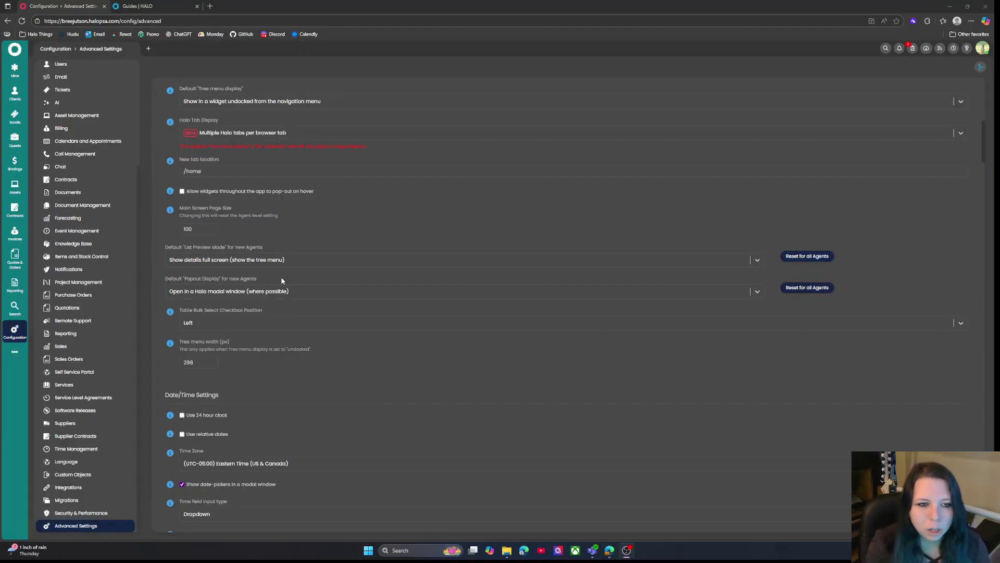
Step: Review the available options of Default "Popout Display" for new Agents without changing the setting
{"action": "left_click", "coordinate": [258, 292]}
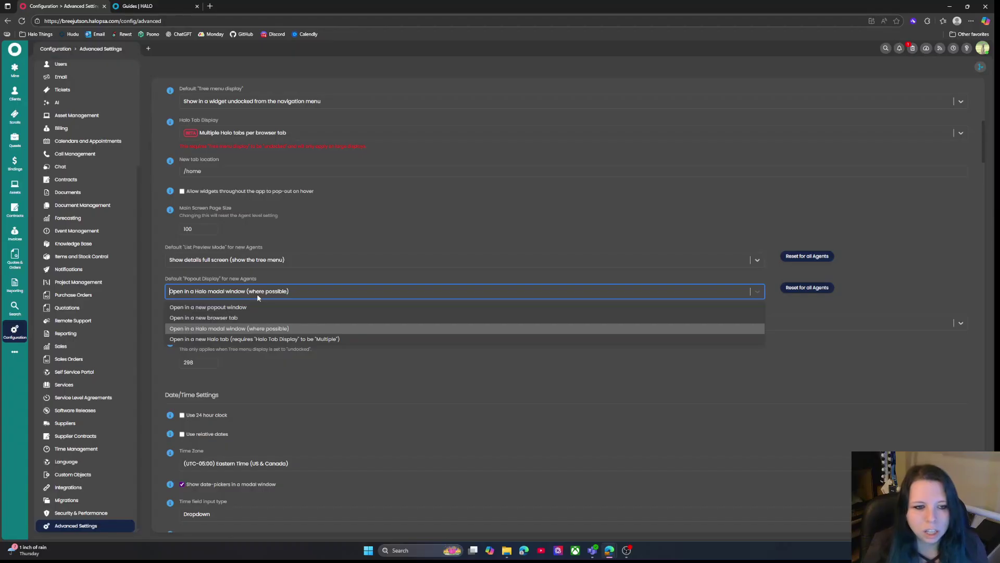
{"action": "left_click", "coordinate": [257, 294]}
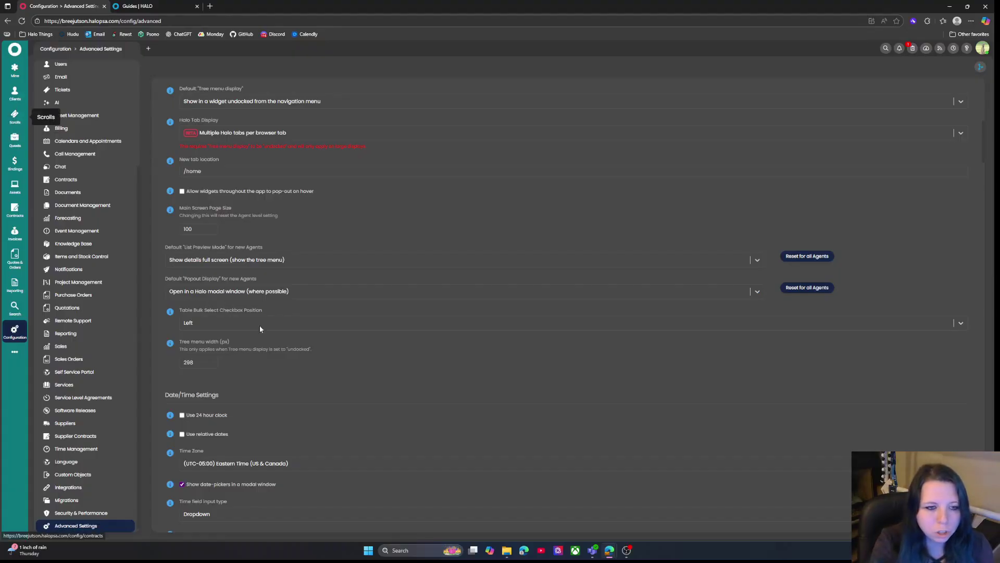
Step: Open the Ravenclaw team's ticket list, bulk-select all its tickets, and clear the selection again
{"action": "left_click", "coordinate": [25, 118]}
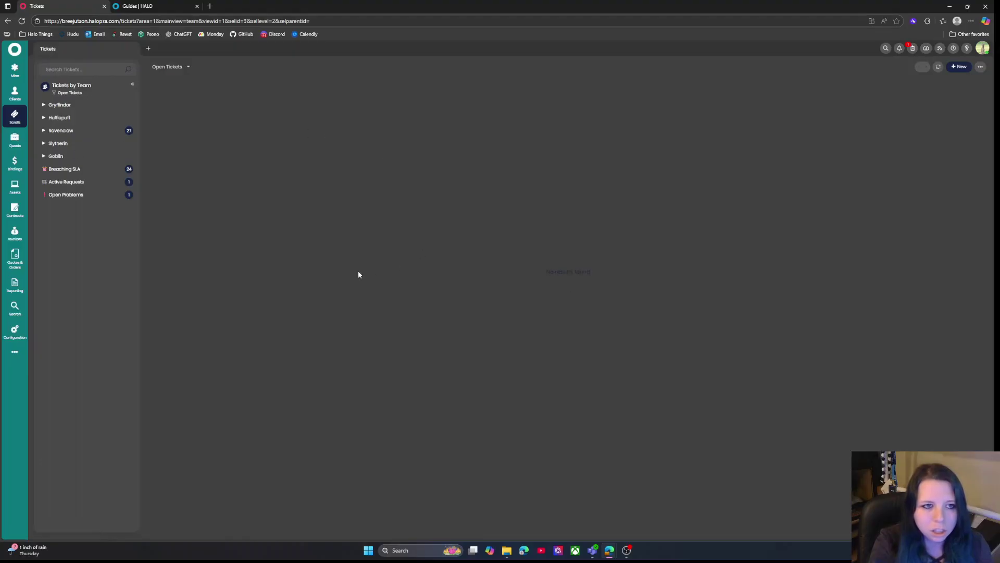
{"action": "left_click", "coordinate": [78, 131]}
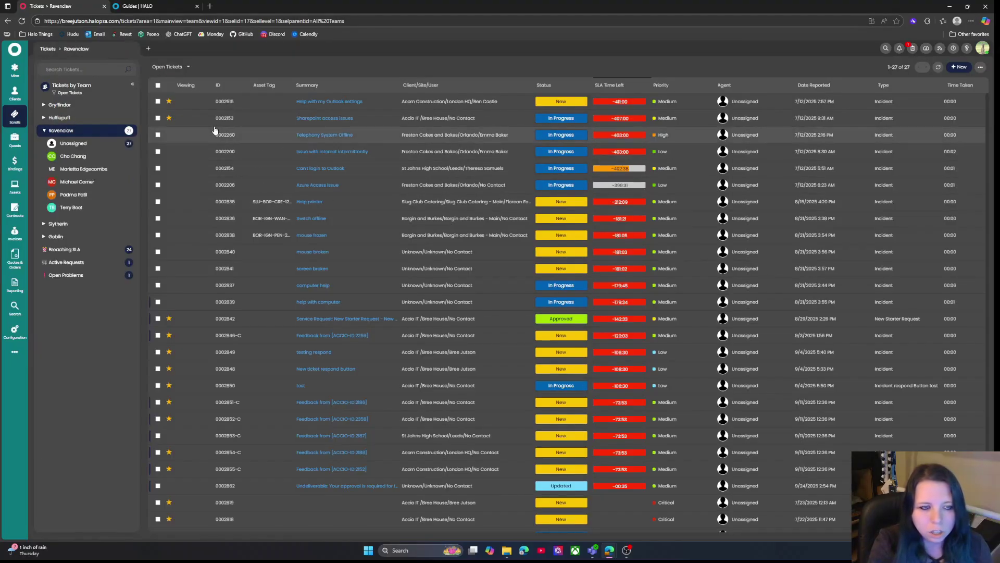
{"action": "left_click", "coordinate": [158, 85]}
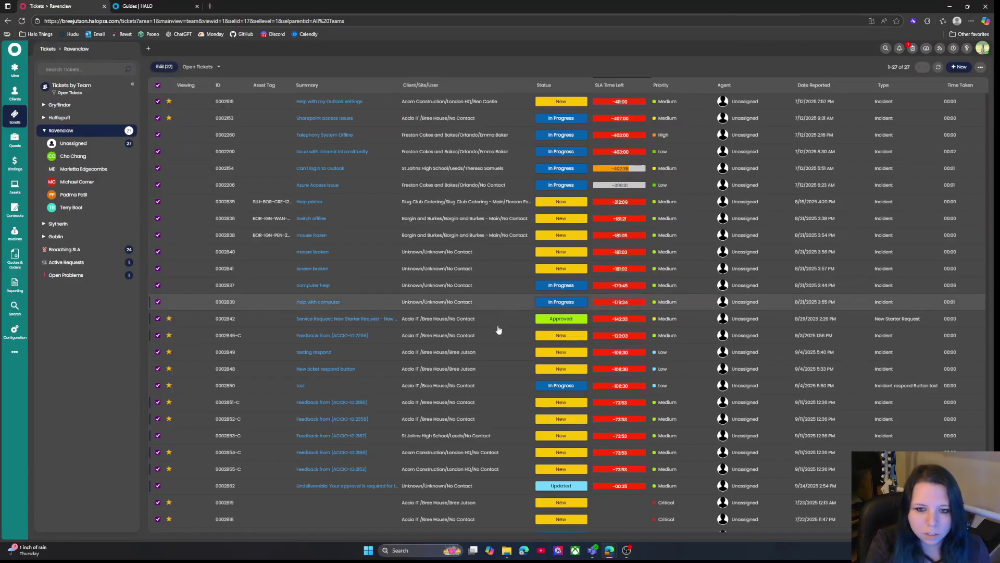
{"action": "left_click", "coordinate": [157, 85]}
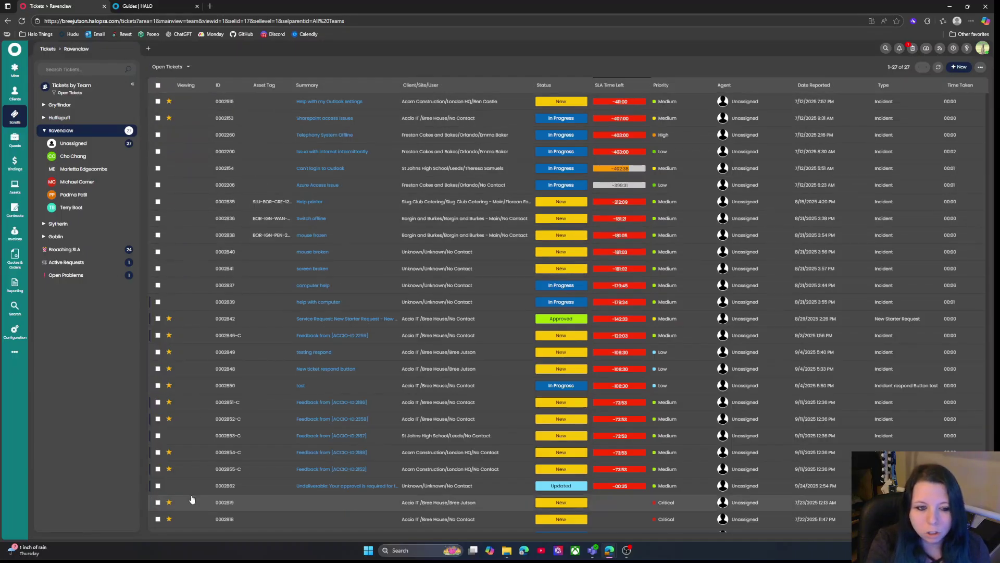
Step: Set the Table Bulk Select Checkbox Position to Right in Advanced Settings and open the tickets area to check it
{"action": "left_click", "coordinate": [15, 331]}
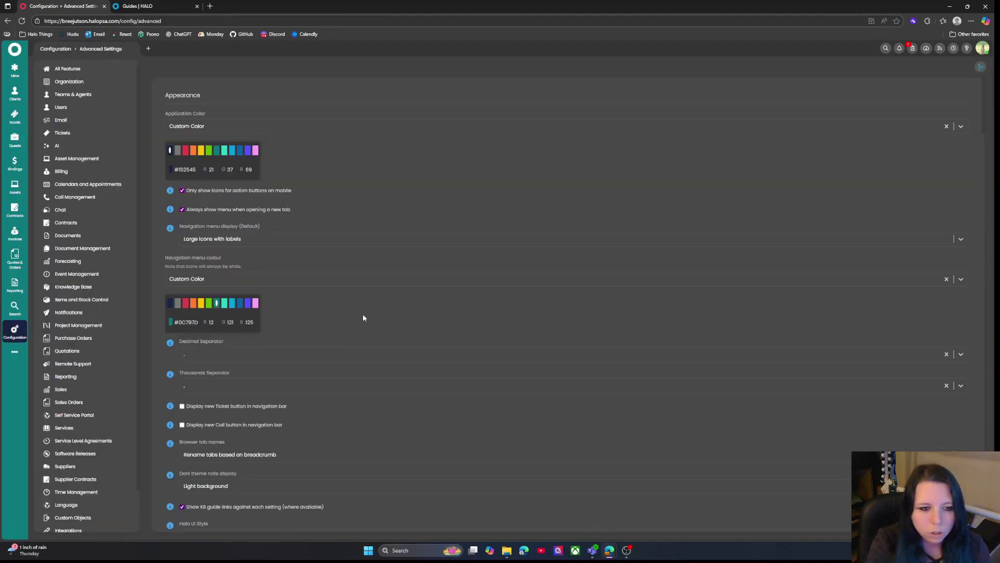
{"action": "scroll", "coordinate": [357, 320], "scroll_direction": "down", "scroll_amount": 4}
{"action": "scroll", "coordinate": [252, 361], "scroll_direction": "down", "scroll_amount": 5}
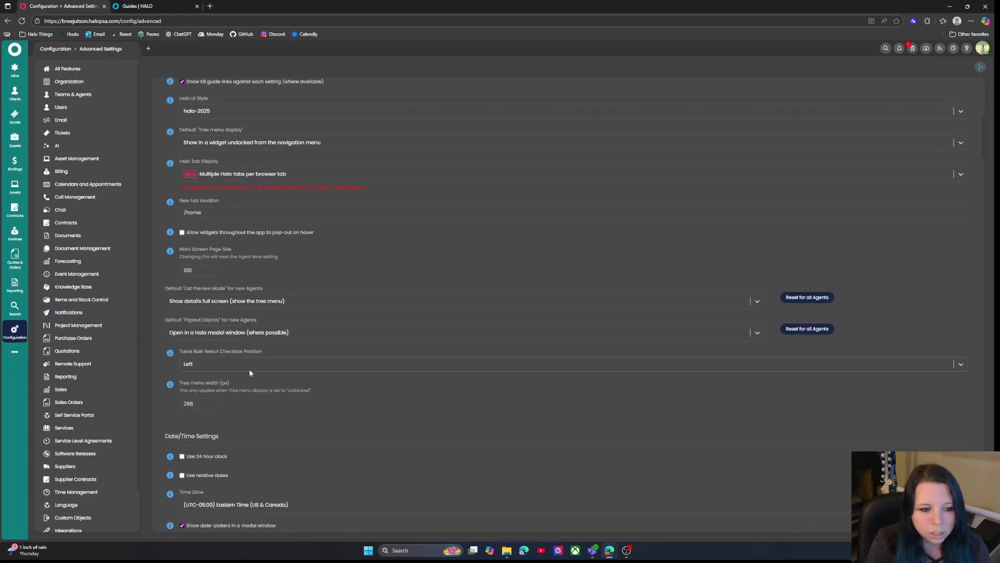
{"action": "left_click", "coordinate": [231, 362]}
{"action": "left_click", "coordinate": [238, 387]}
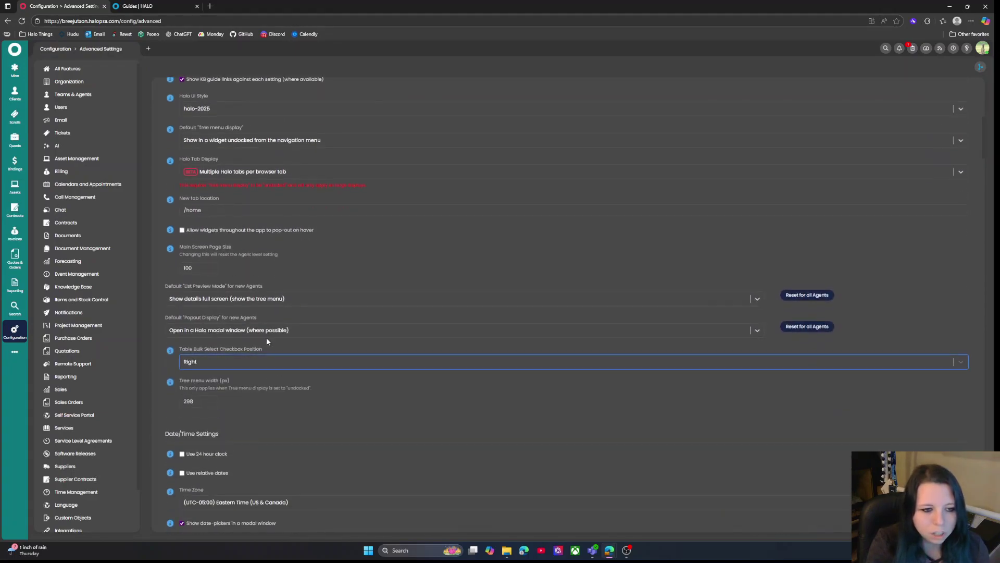
{"action": "left_click", "coordinate": [15, 115]}
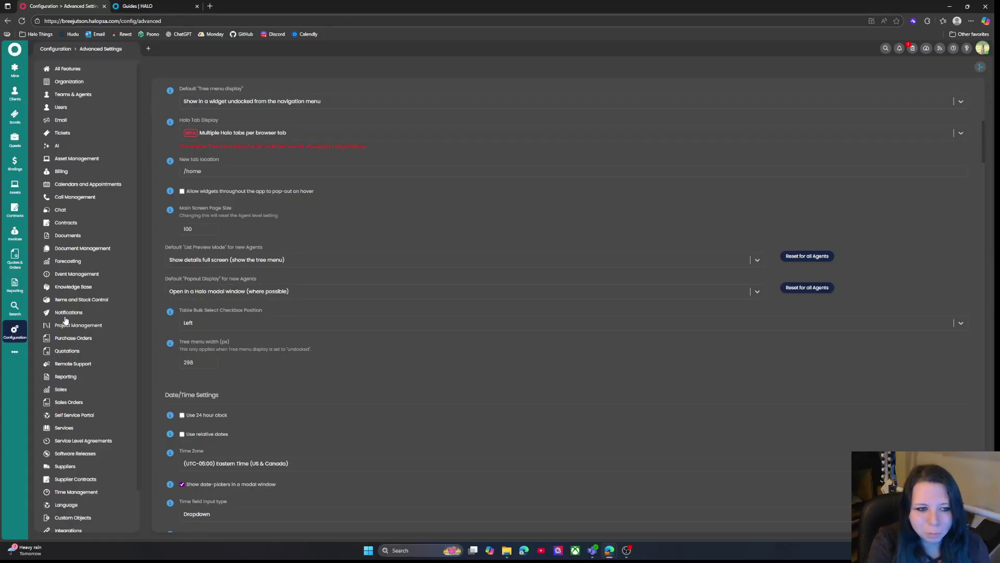
Step: Set the Tree menu width to 100 px and reload the page to apply it
{"action": "left_click_drag", "start_coordinate": [200, 363], "coordinate": [177, 366]}
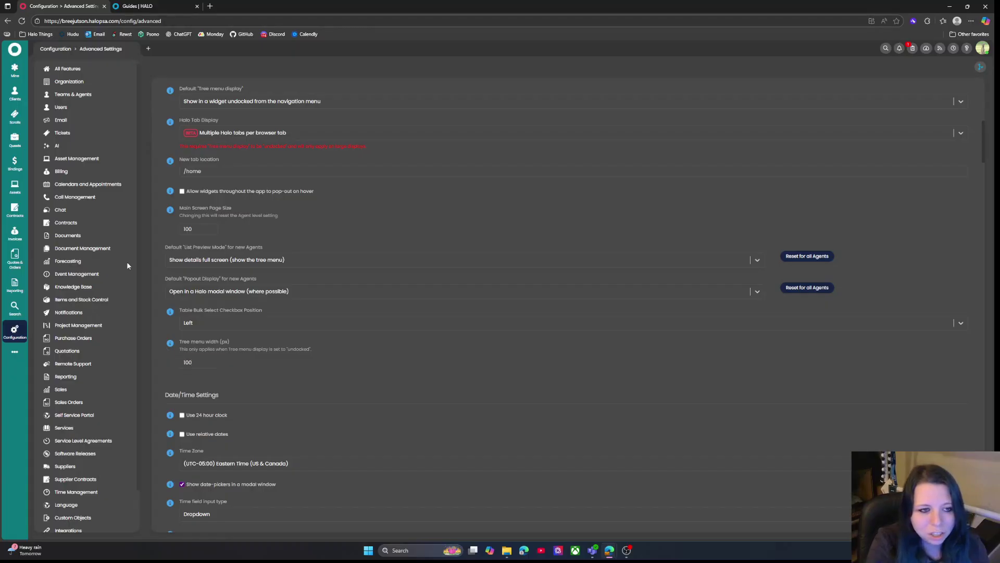
{"action": "left_click", "coordinate": [22, 21]}
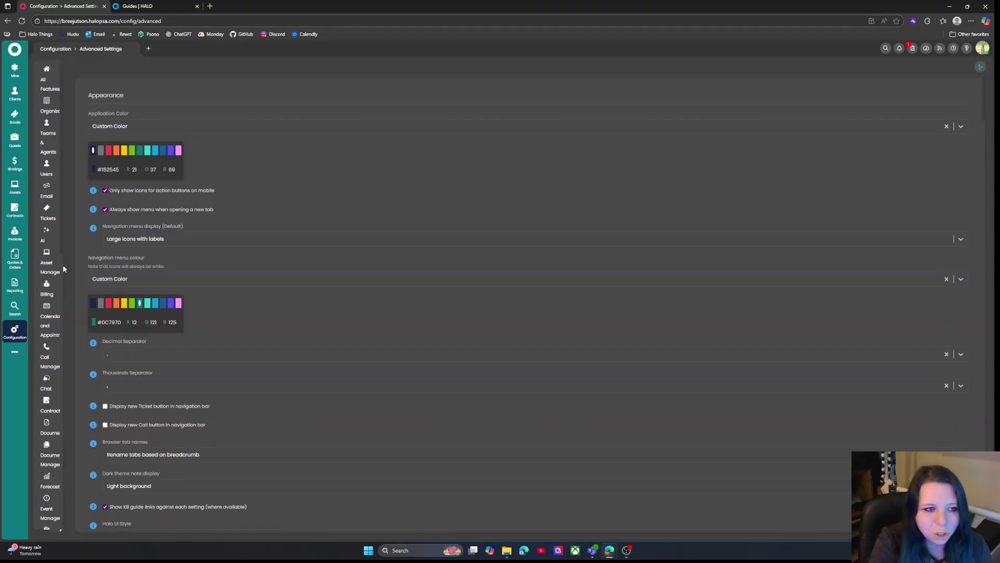
Step: Set the Tree menu width to 500 px and reload the page to apply it
{"action": "scroll", "coordinate": [119, 350], "scroll_direction": "down", "scroll_amount": 2}
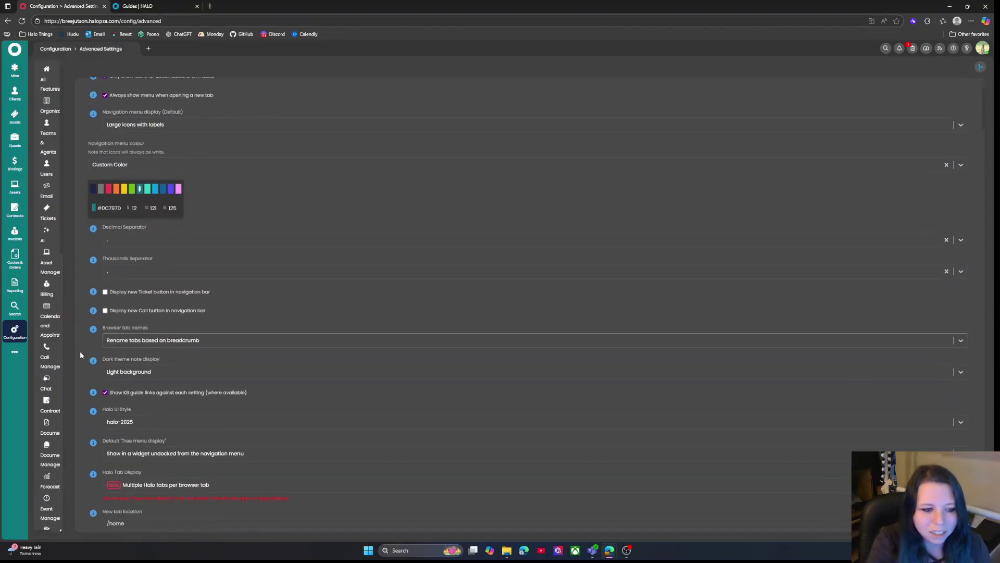
{"action": "scroll", "coordinate": [190, 386], "scroll_direction": "down", "scroll_amount": 4}
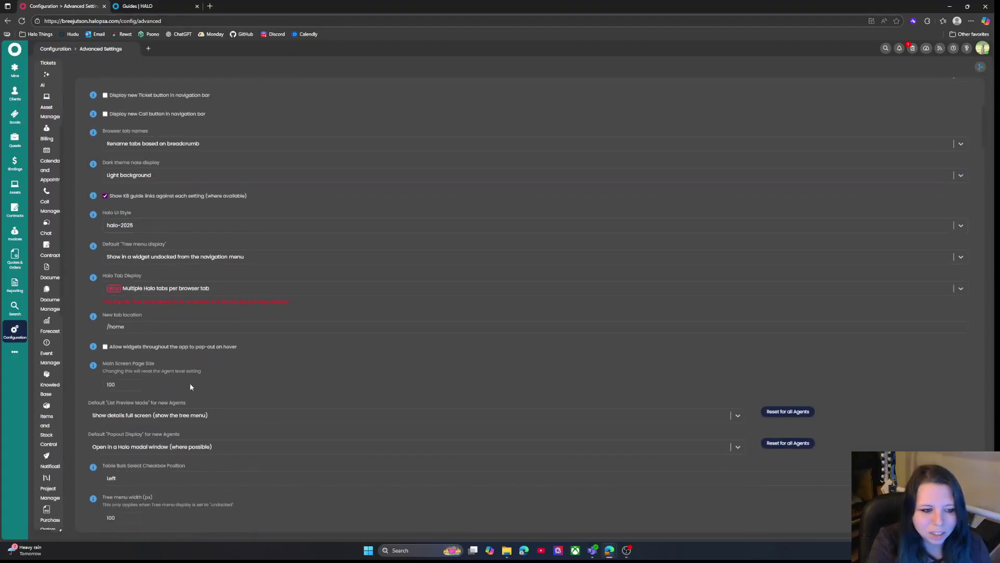
{"action": "scroll", "coordinate": [190, 387], "scroll_direction": "down", "scroll_amount": 1}
{"action": "scroll", "coordinate": [136, 363], "scroll_direction": "down", "scroll_amount": 2}
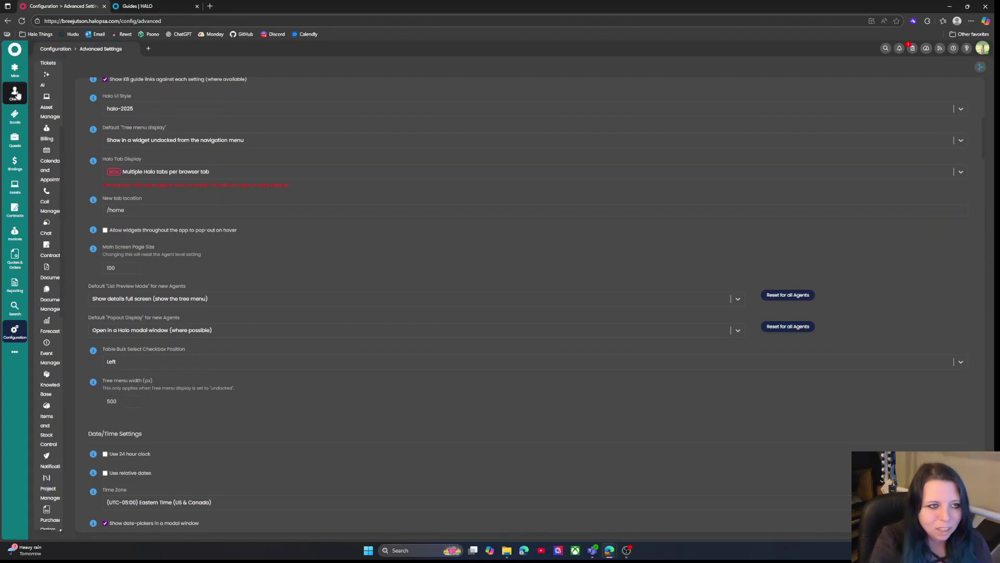
{"action": "left_click", "coordinate": [22, 21]}
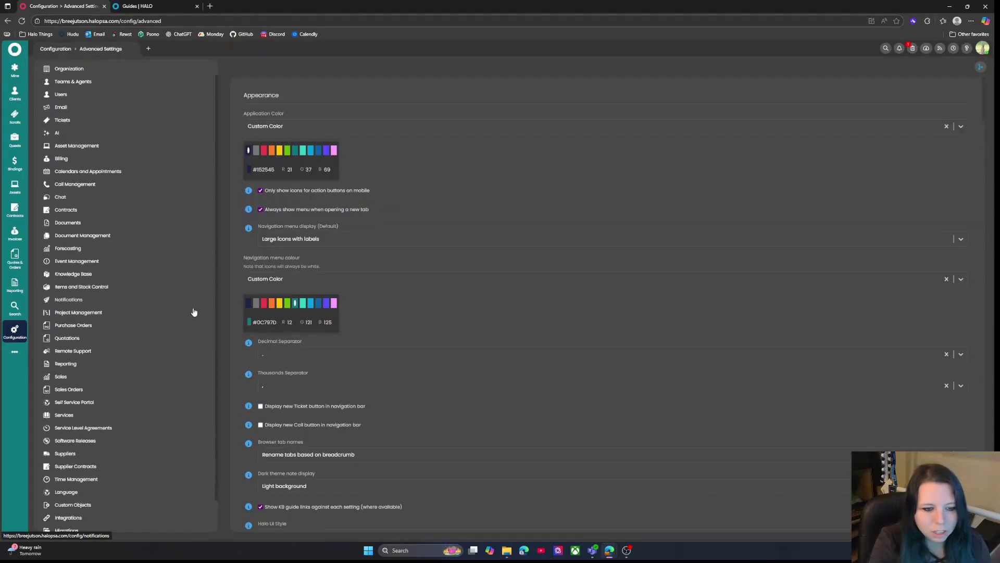
Step: Set the Tree menu width in the Appearance settings to 298 px
{"action": "scroll", "coordinate": [303, 326], "scroll_direction": "down", "scroll_amount": 6}
{"action": "scroll", "coordinate": [308, 343], "scroll_direction": "down", "scroll_amount": 3}
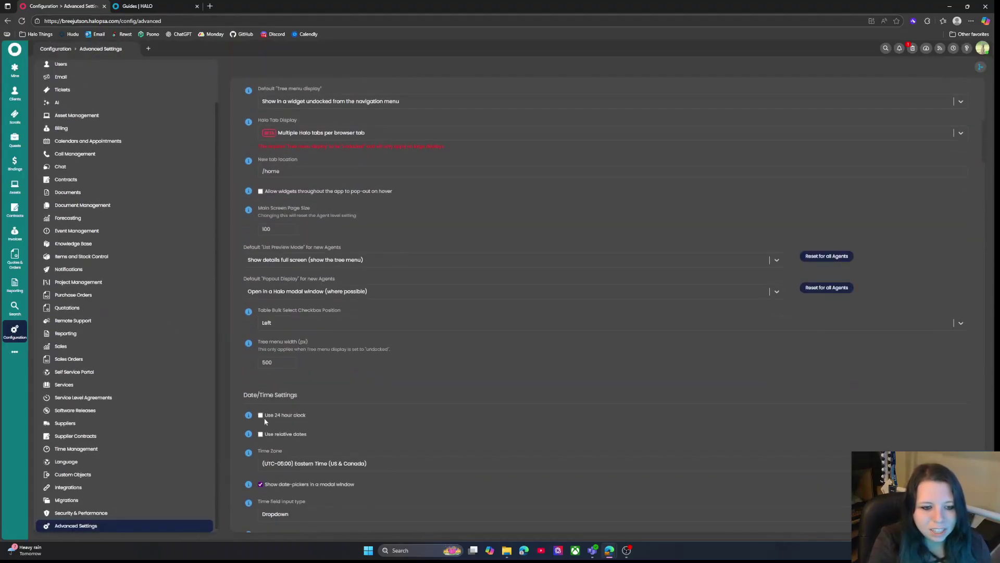
{"action": "left_click_drag", "start_coordinate": [275, 362], "coordinate": [259, 362]}
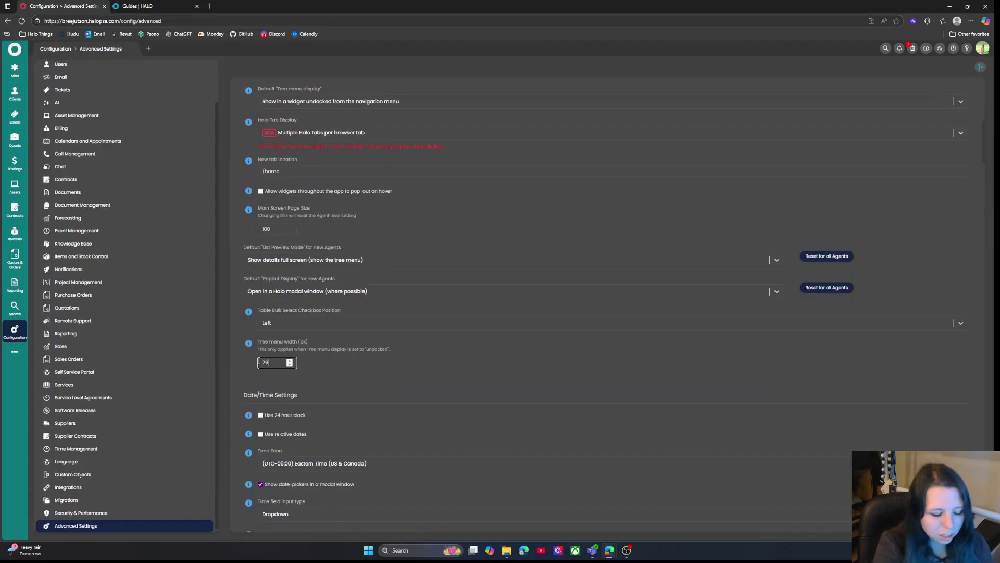
{"action": "left_click", "coordinate": [245, 369]}
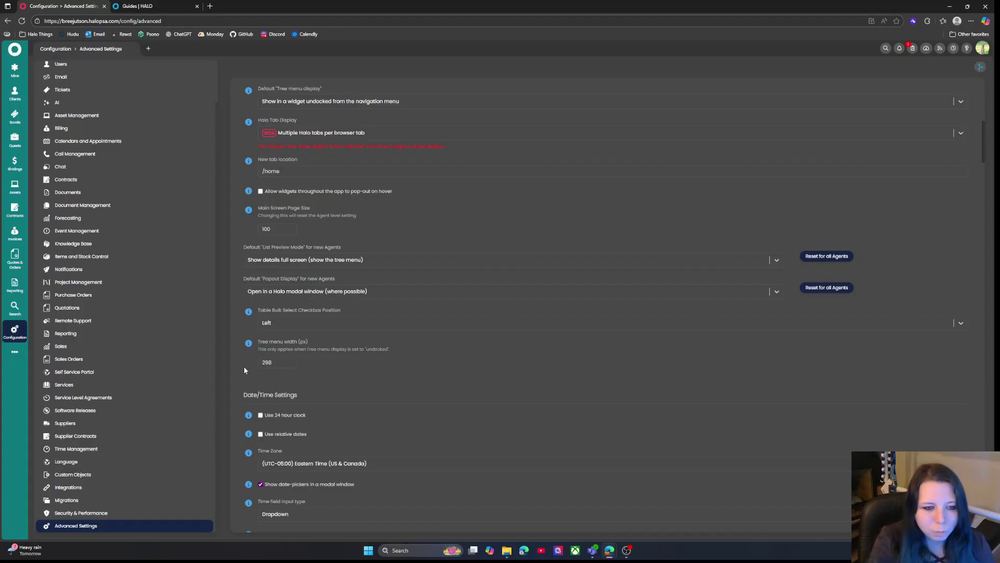